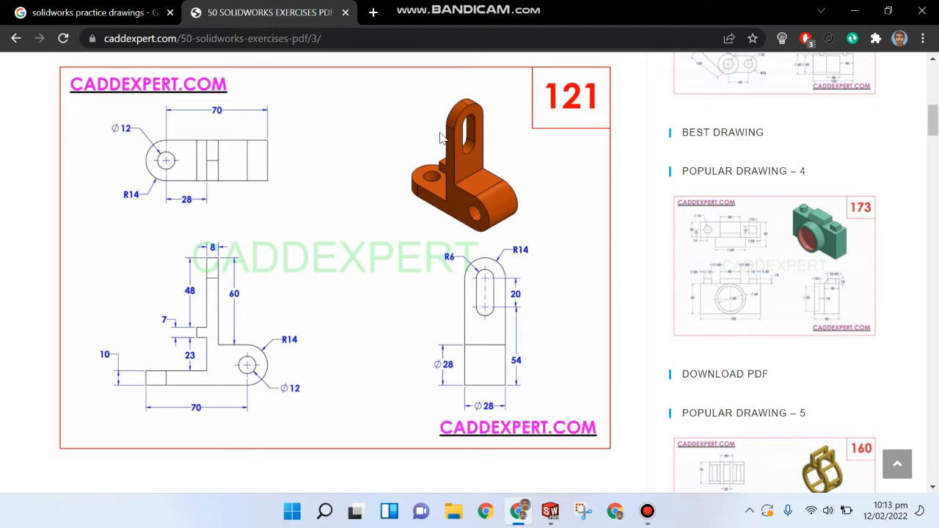
Switch to SOLIDWORKS and create a new part document
{"action": "key", "text": "alt+Tab"}
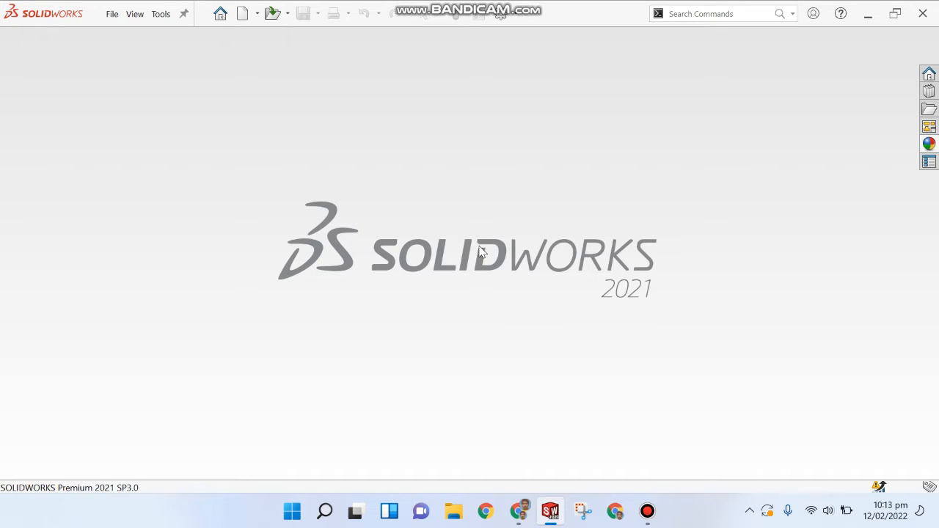
{"action": "key", "text": "ctrl+n"}
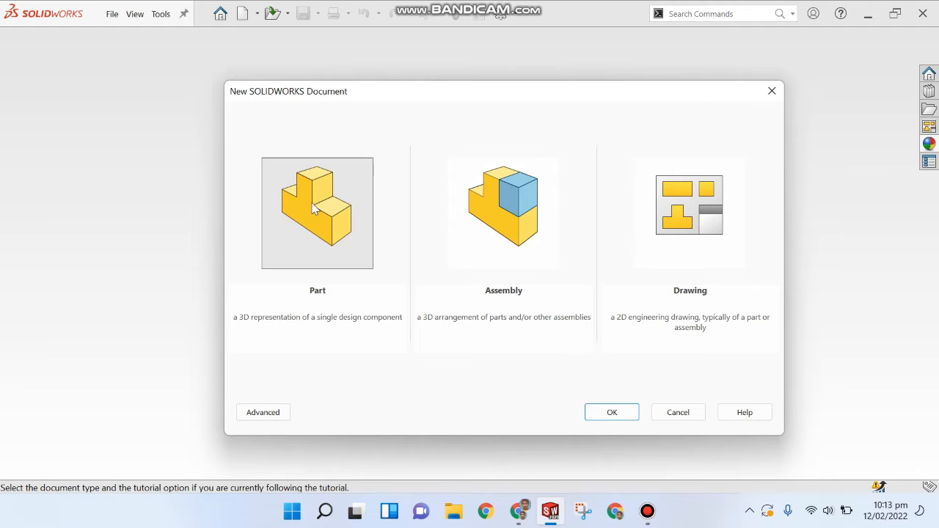
{"action": "double_click", "coordinate": [325, 224]}
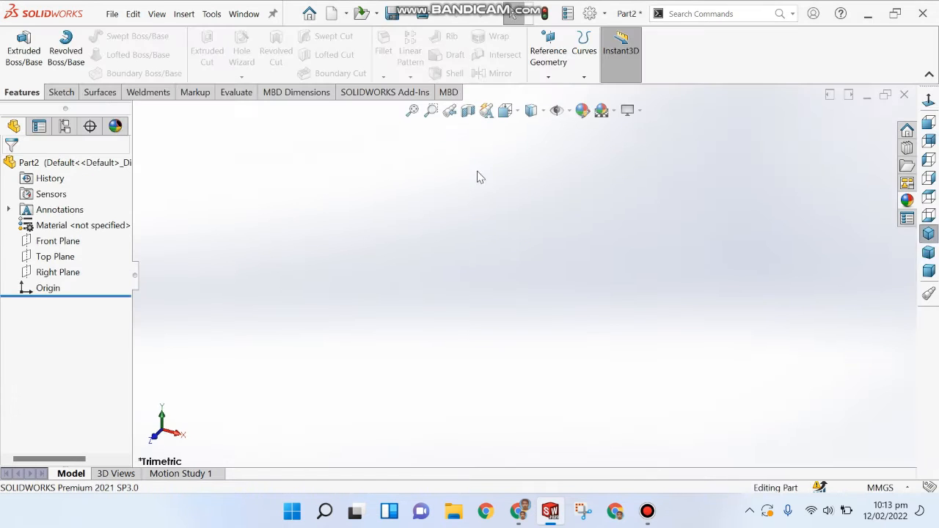
{"action": "key", "text": "alt+Tab"}
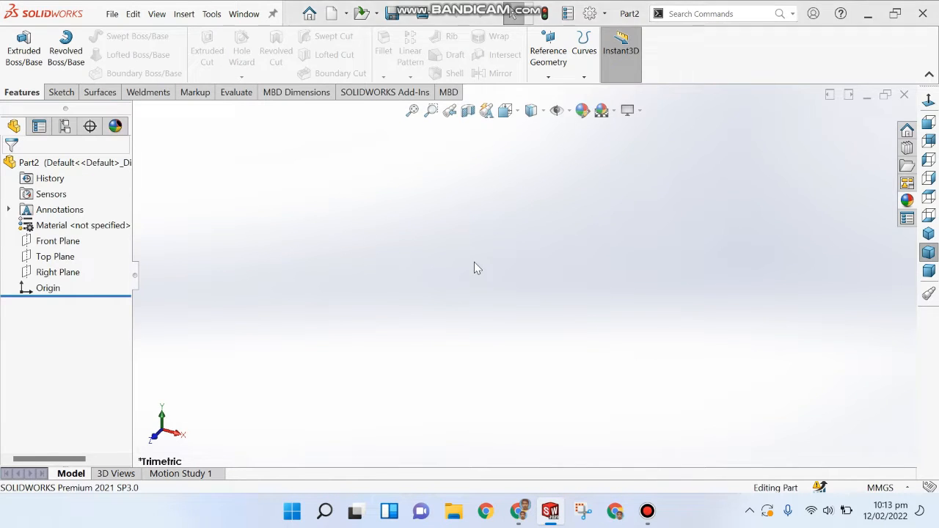
{"action": "key", "text": "alt+Tab"}
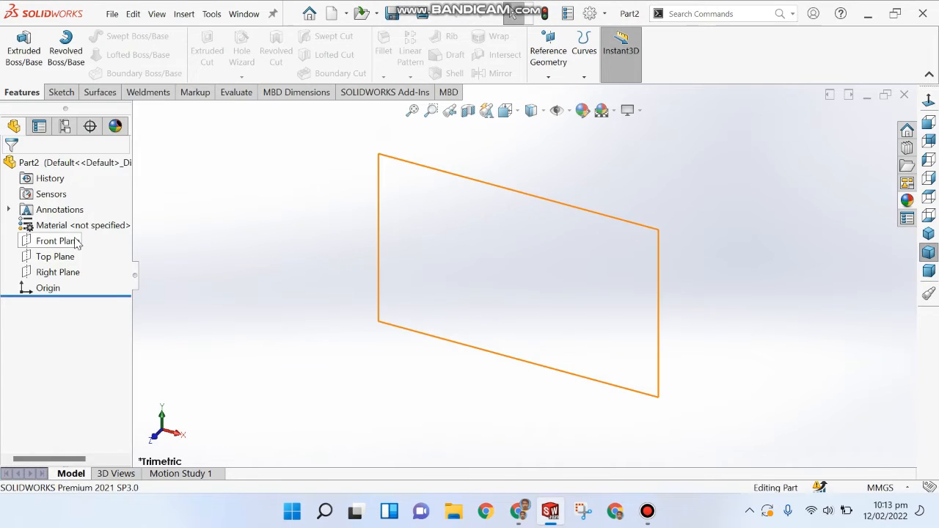
Check the front view of exercise drawing 121 in the browser and start a sketch on the Front Plane
{"action": "key", "text": "alt+Tab"}
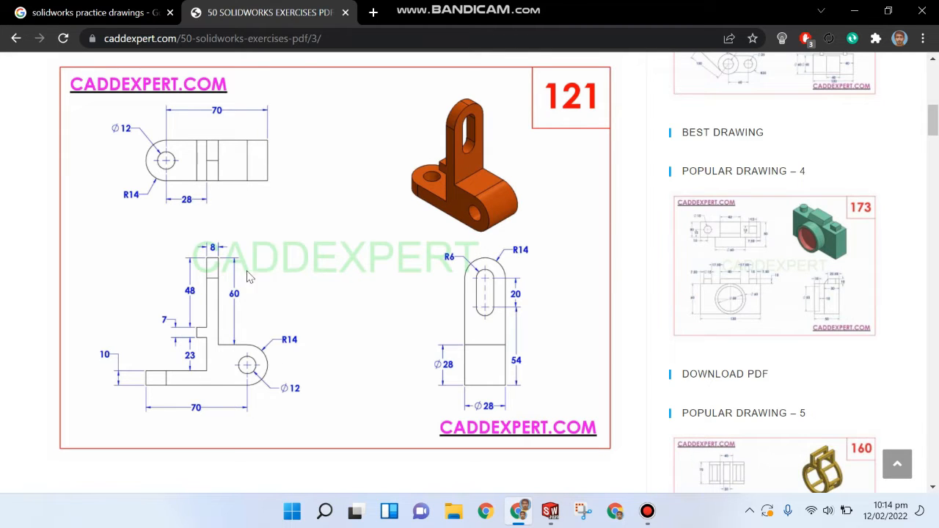
{"action": "key", "text": "alt+Tab"}
{"action": "key", "text": "alt+Tab"}
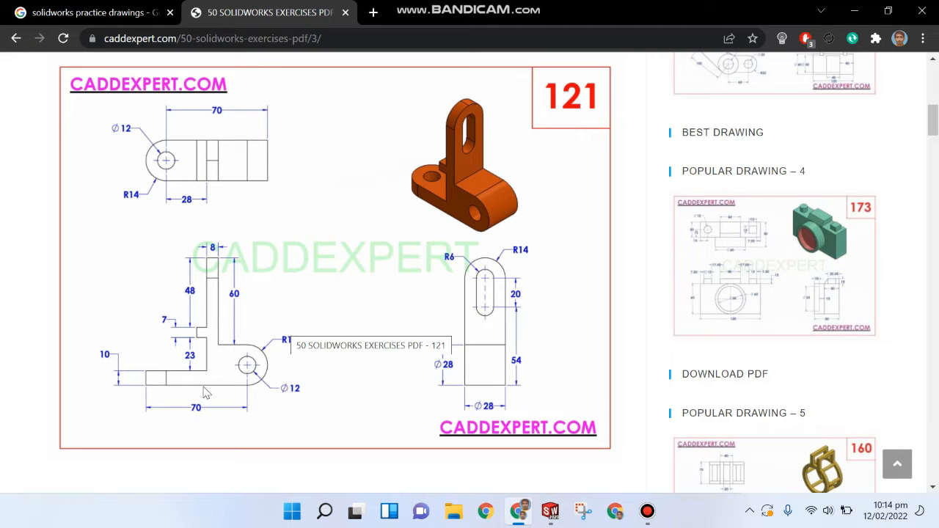
{"action": "key", "text": "alt+Tab"}
{"action": "left_click", "coordinate": [68, 243]}
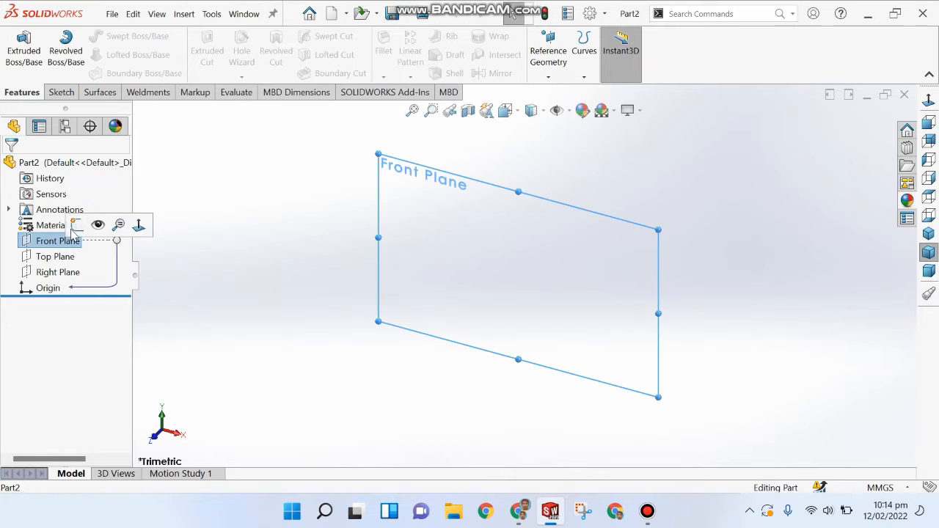
{"action": "left_click", "coordinate": [77, 225]}
{"action": "key", "text": "alt+Tab"}
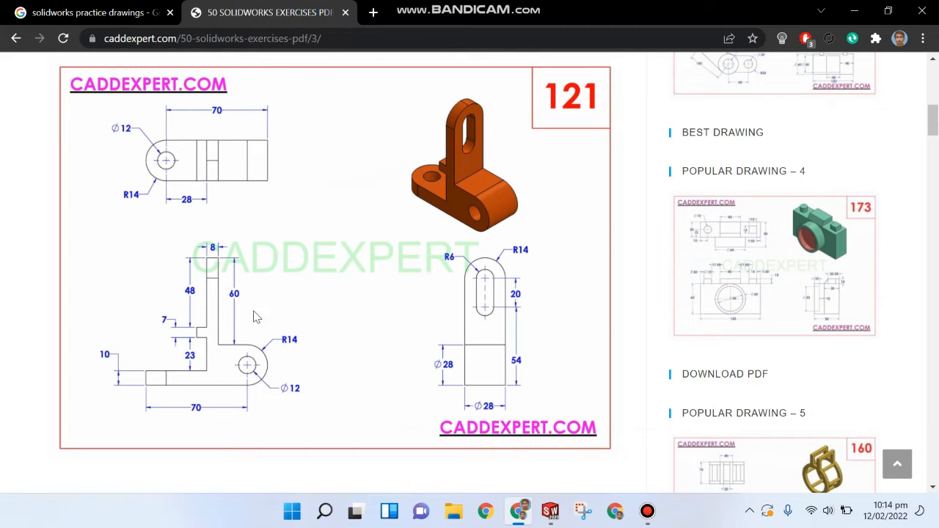
{"action": "key", "text": "alt+Tab"}
Sketch two concentric circles centred on the origin, with radii of about 21 mm and 36 mm
{"action": "key", "text": "c"}
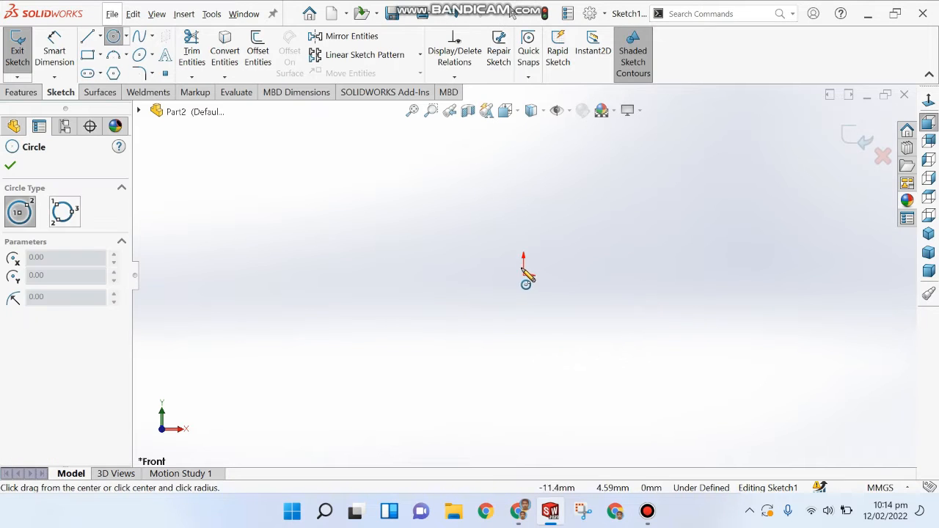
{"action": "left_click", "coordinate": [523, 276]}
{"action": "key", "text": "alt+Tab"}
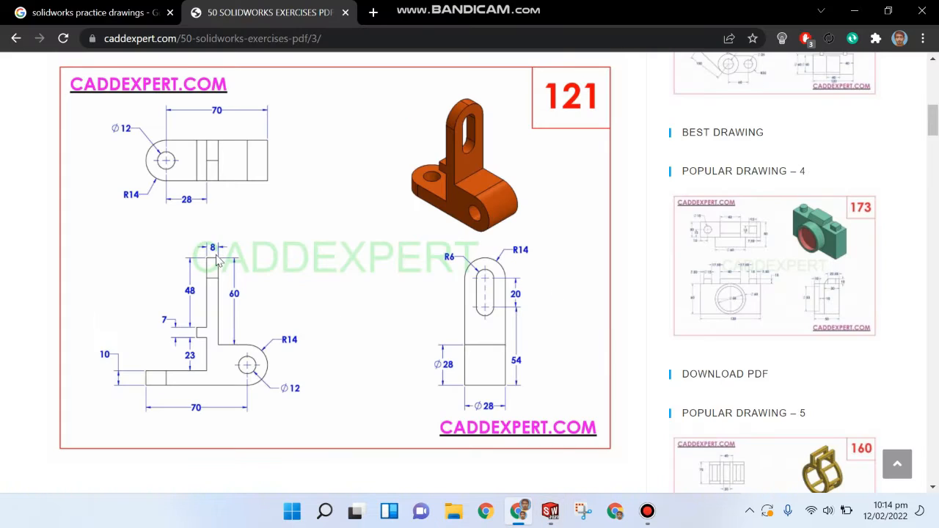
{"action": "key", "text": "alt+Tab"}
{"action": "left_click", "coordinate": [524, 277]}
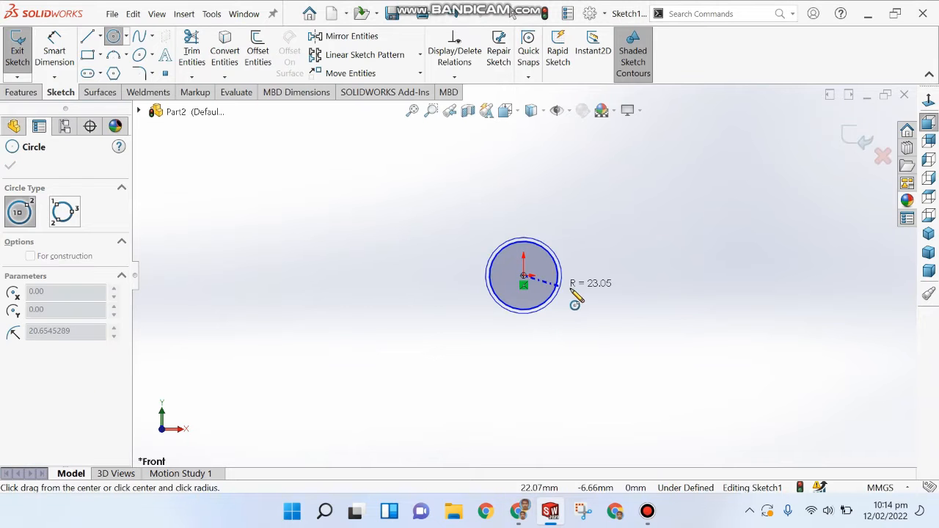
{"action": "left_click", "coordinate": [585, 301]}
{"action": "key", "text": "Escape"}
{"action": "key", "text": "alt+Tab"}
{"action": "key", "text": "alt+Tab"}
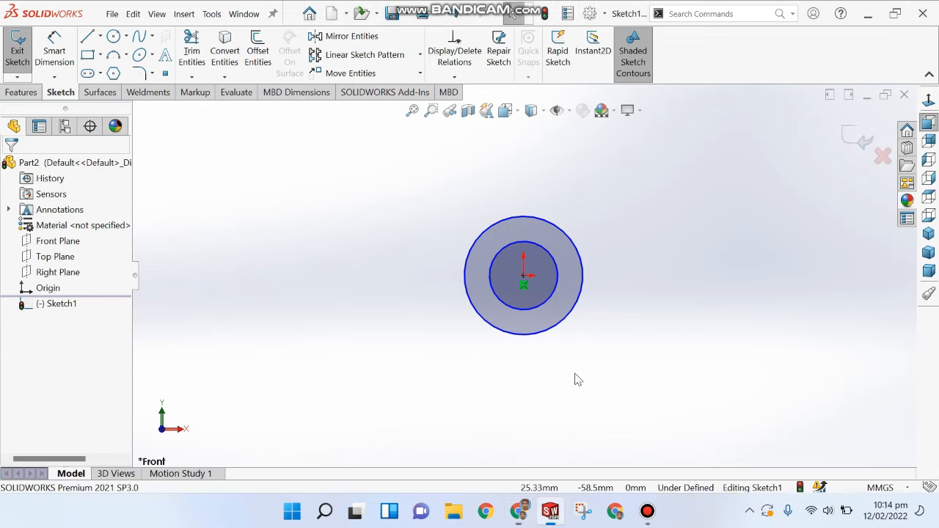
Draw connected lines from the outer circle's top point to form the short horizontal shoulder and the narrow upright arm
{"action": "key", "text": "l"}
{"action": "left_click", "coordinate": [524, 216]}
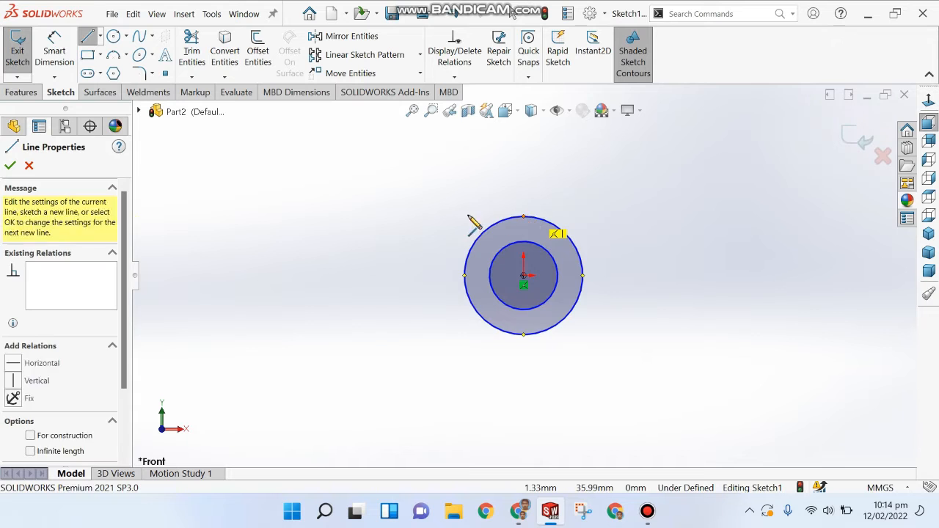
{"action": "left_click", "coordinate": [434, 216]}
{"action": "scroll", "coordinate": [434, 214], "scroll_direction": "up", "scroll_amount": 5}
{"action": "left_click", "coordinate": [488, 164]}
{"action": "left_click", "coordinate": [470, 164]}
{"action": "left_click", "coordinate": [469, 242]}
Continue the line chain around the small rectangular tab and the base, ending at the outer circle's lowest point
{"action": "left_click", "coordinate": [447, 242]}
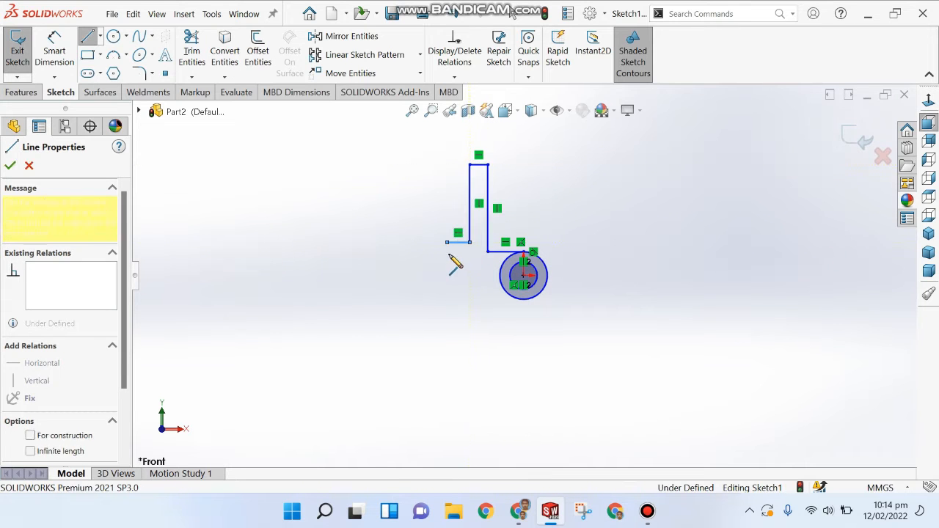
{"action": "left_click", "coordinate": [447, 259]}
{"action": "left_click", "coordinate": [470, 258]}
{"action": "left_click", "coordinate": [470, 275]}
{"action": "left_click", "coordinate": [377, 275]}
{"action": "left_click", "coordinate": [377, 296]}
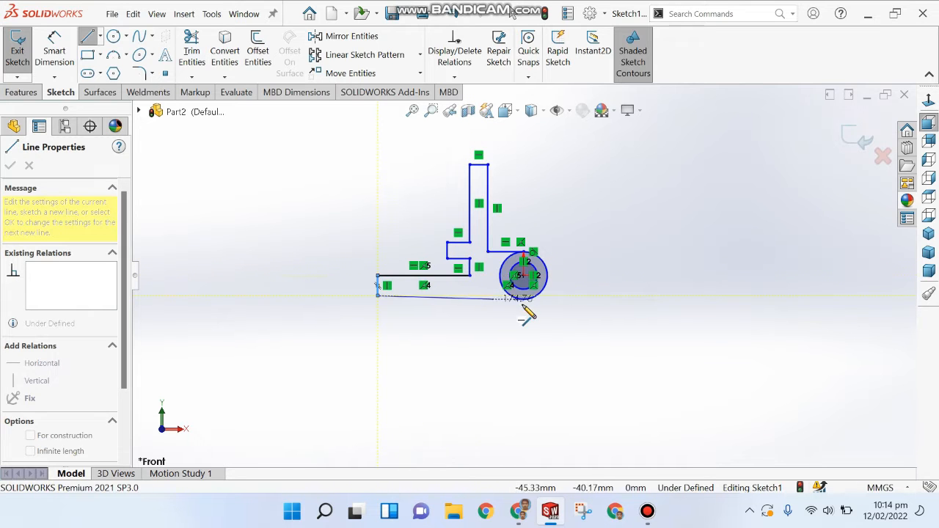
{"action": "left_click", "coordinate": [524, 300]}
{"action": "key", "text": "Escape"}
{"action": "key", "text": "f"}
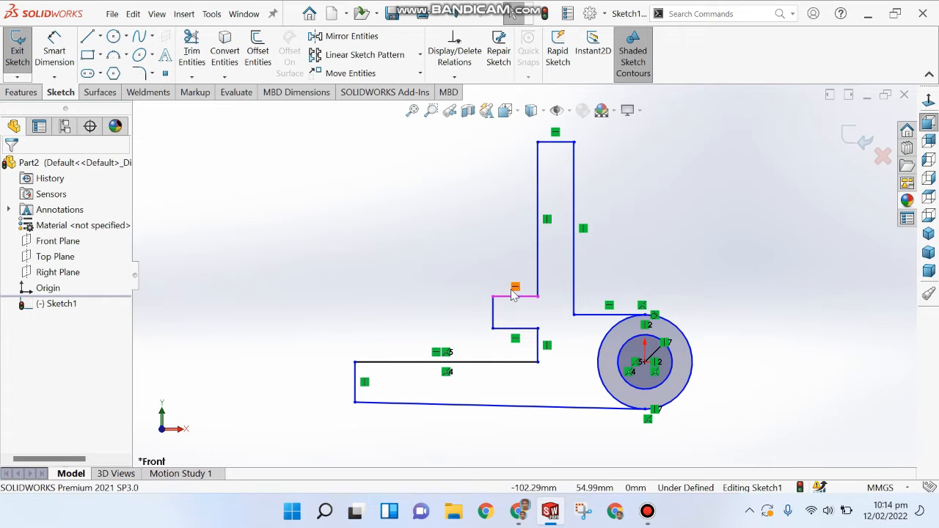
Make the base's bottom line horizontal and the small tab's outer end line vertical
{"action": "left_click", "coordinate": [530, 406]}
{"action": "left_click", "coordinate": [561, 355]}
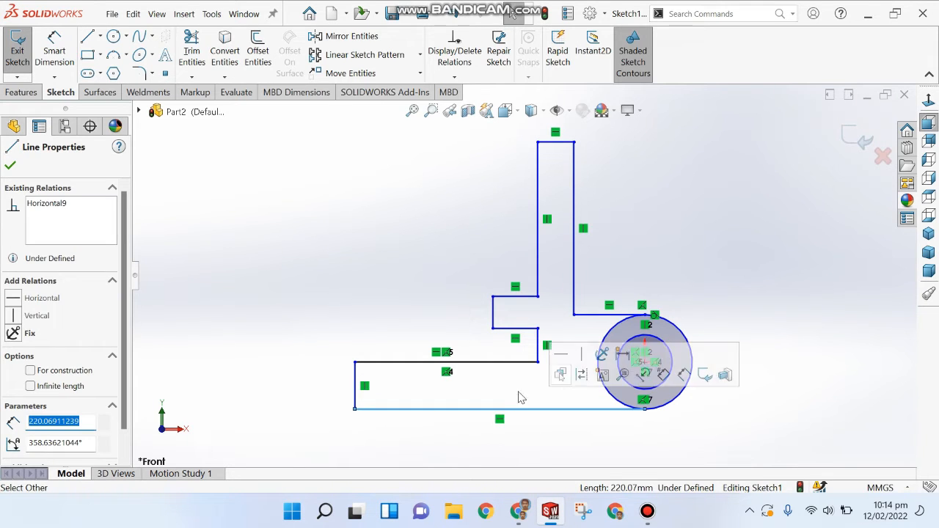
{"action": "left_click", "coordinate": [411, 445]}
{"action": "left_click", "coordinate": [493, 314]}
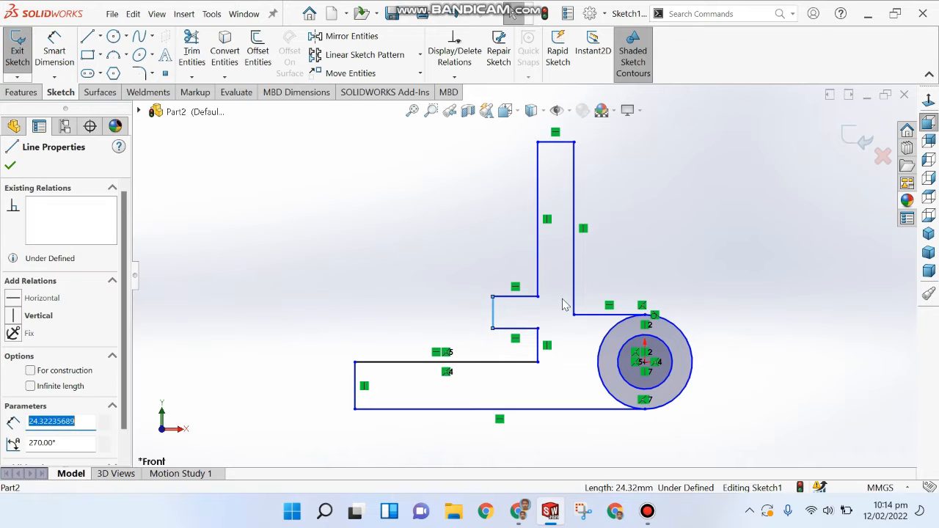
{"action": "left_click", "coordinate": [402, 322]}
{"action": "left_click", "coordinate": [493, 312]}
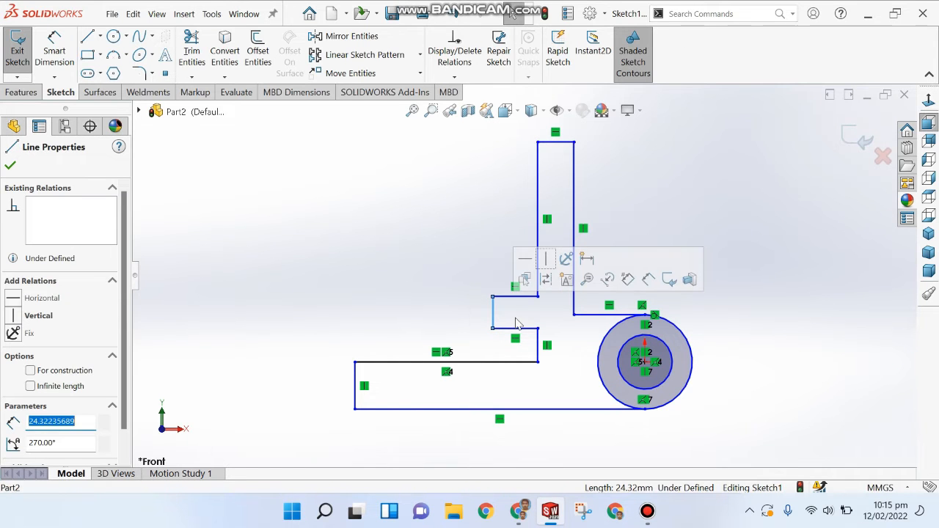
{"action": "left_click", "coordinate": [545, 266]}
{"action": "left_click", "coordinate": [384, 287]}
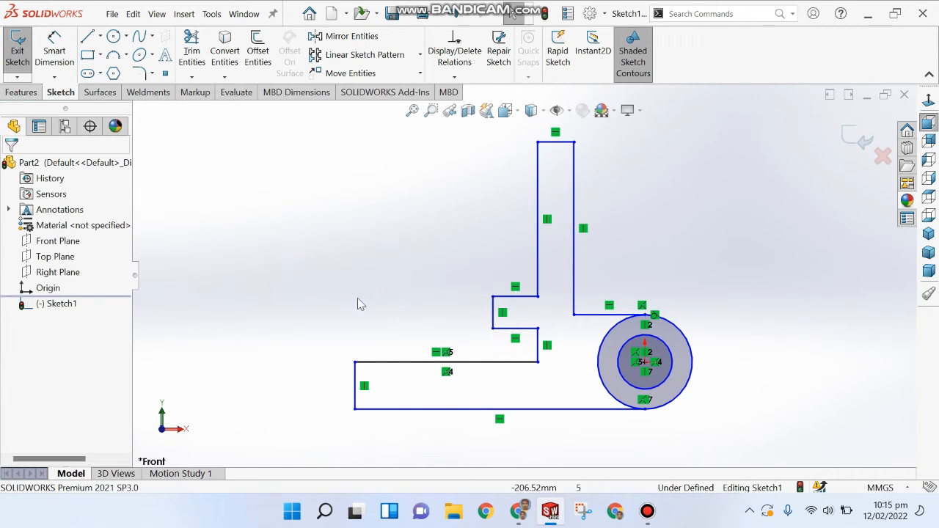
Trim away the part of the outer circle inside the profile, leaving the rounded end as a half circle
{"action": "scroll", "coordinate": [605, 392], "scroll_direction": "down", "scroll_amount": 2}
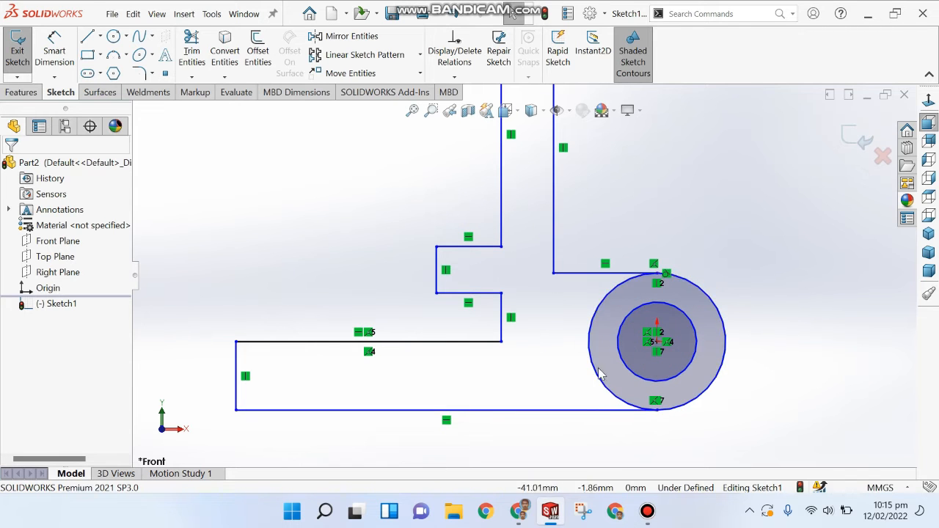
{"action": "key", "text": "alt+Tab"}
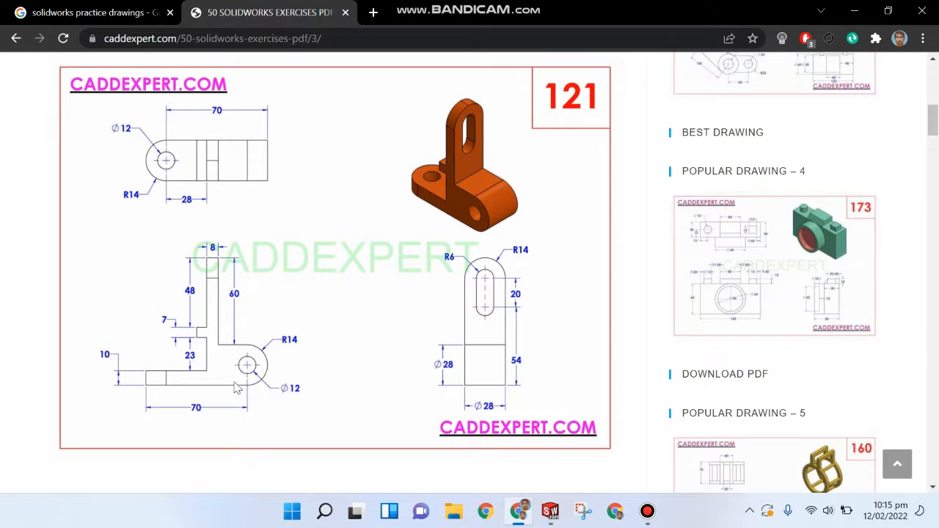
{"action": "key", "text": "alt+Tab"}
{"action": "left_click", "coordinate": [191, 51]}
{"action": "left_click_drag", "start_coordinate": [590, 308], "coordinate": [595, 319]}
{"action": "key", "text": "Escape"}
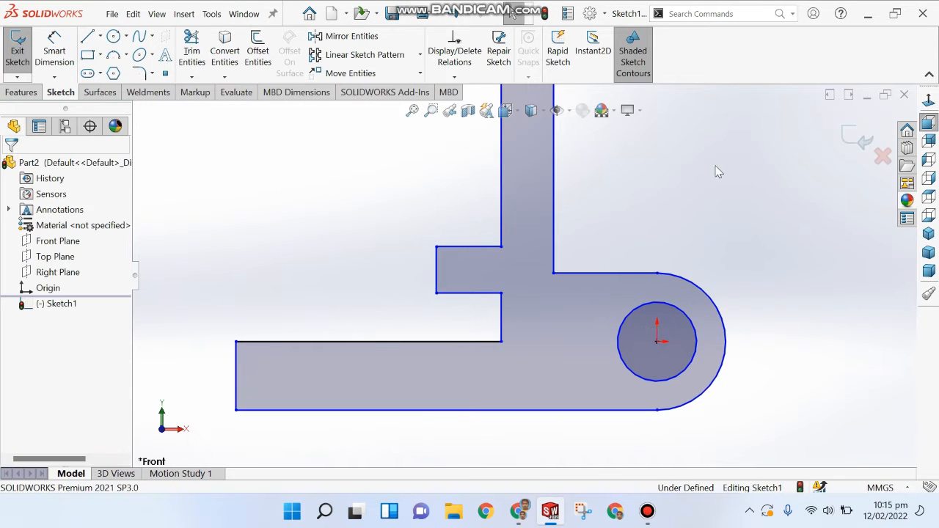
{"action": "key", "text": "f"}
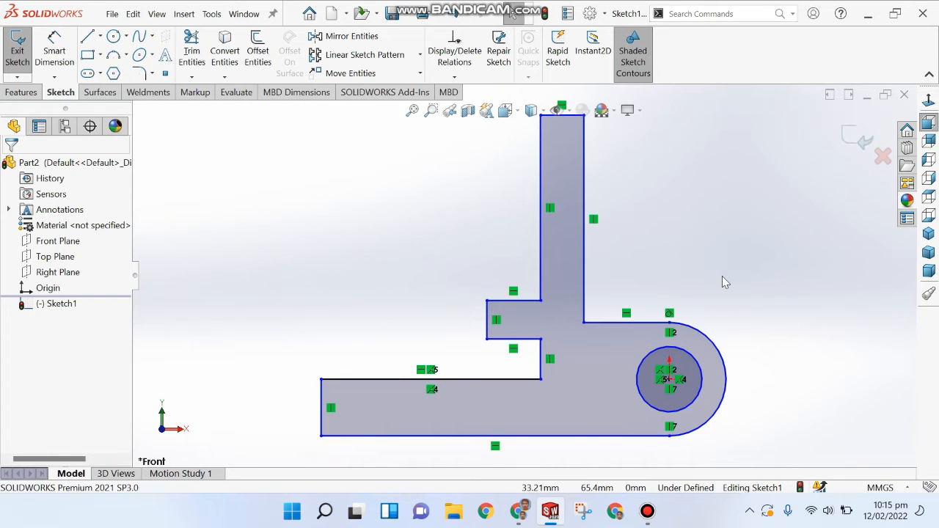
Dimension the horizontal distance from the base's free end to the hole's centre as 70 mm
{"action": "key", "text": "alt+Tab"}
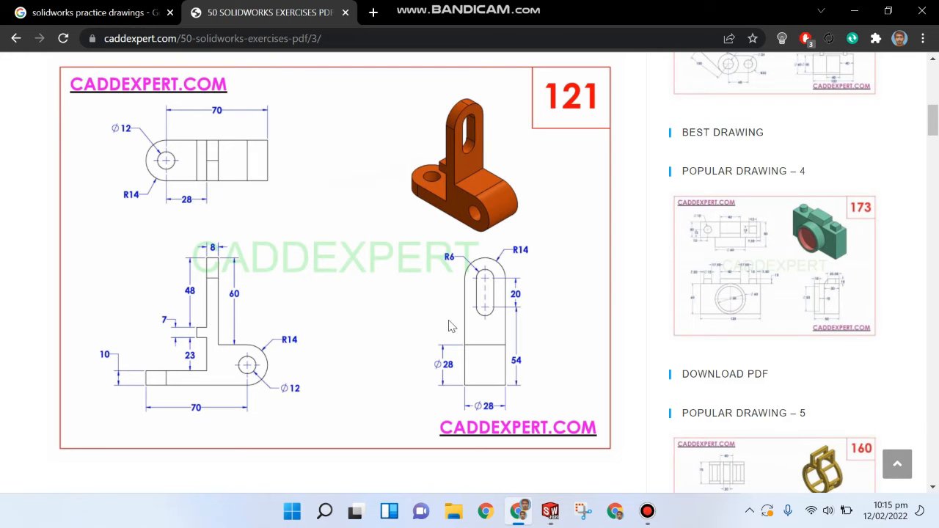
{"action": "key", "text": "alt+Tab"}
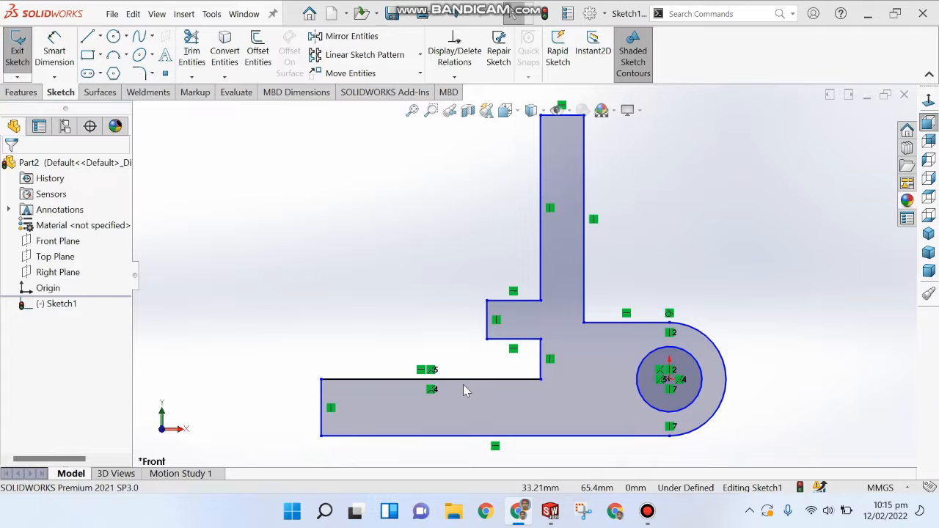
{"action": "key", "text": "alt+Tab"}
{"action": "key", "text": "alt+Tab"}
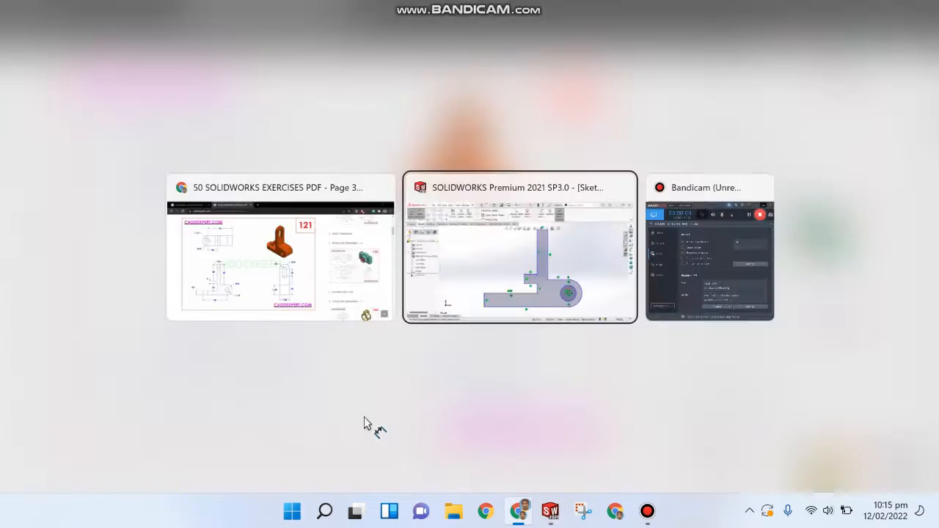
{"action": "left_click", "coordinate": [668, 399]}
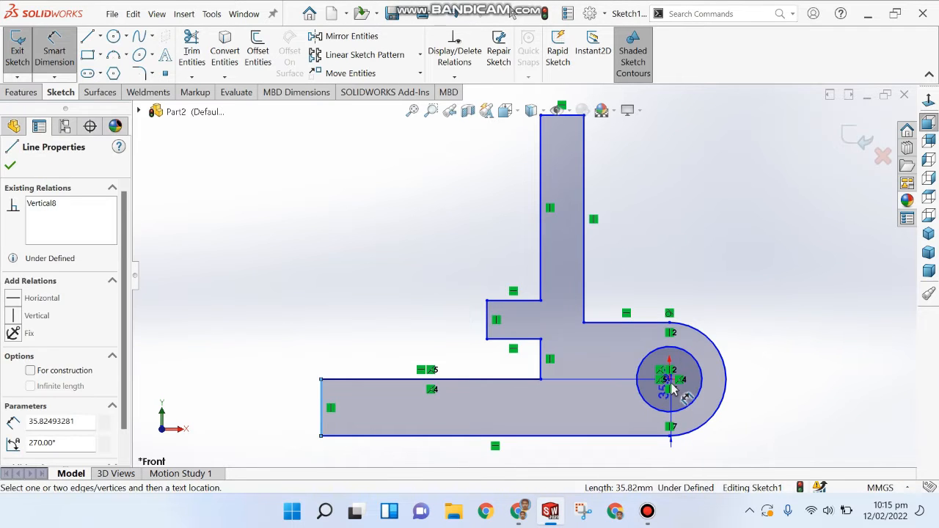
{"action": "left_click", "coordinate": [668, 379]}
{"action": "scroll", "coordinate": [664, 383], "scroll_direction": "up", "scroll_amount": 3}
{"action": "left_click", "coordinate": [518, 408]}
{"action": "type", "text": "70"}
{"action": "key", "text": "Return"}
{"action": "key", "text": "Escape"}
Compare the sketch with the drawing's other dimensions and check the document's unit system
{"action": "key", "text": "alt+Tab"}
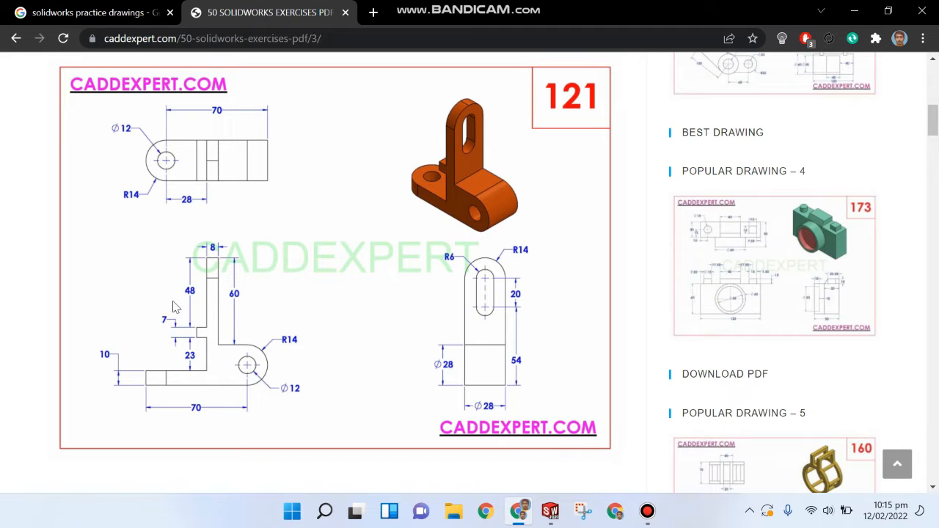
{"action": "key", "text": "alt+Tab"}
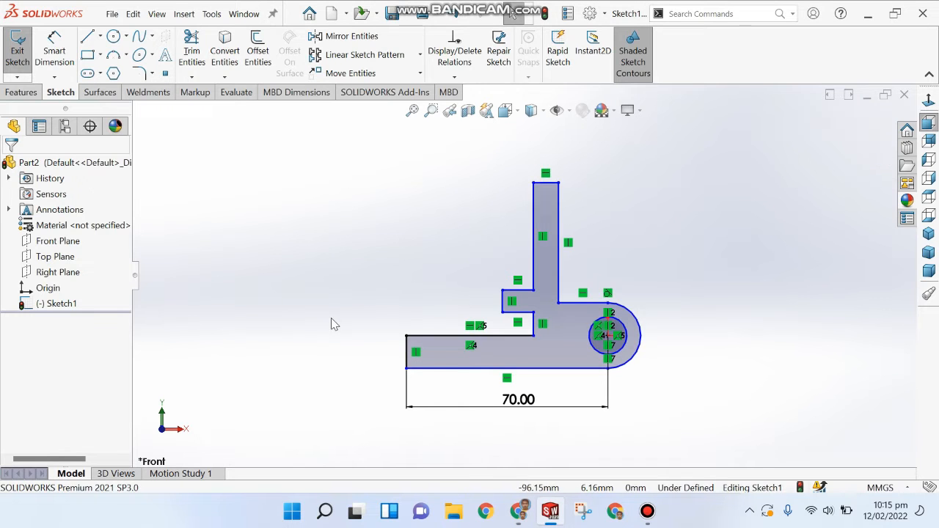
{"action": "key", "text": "alt+Tab"}
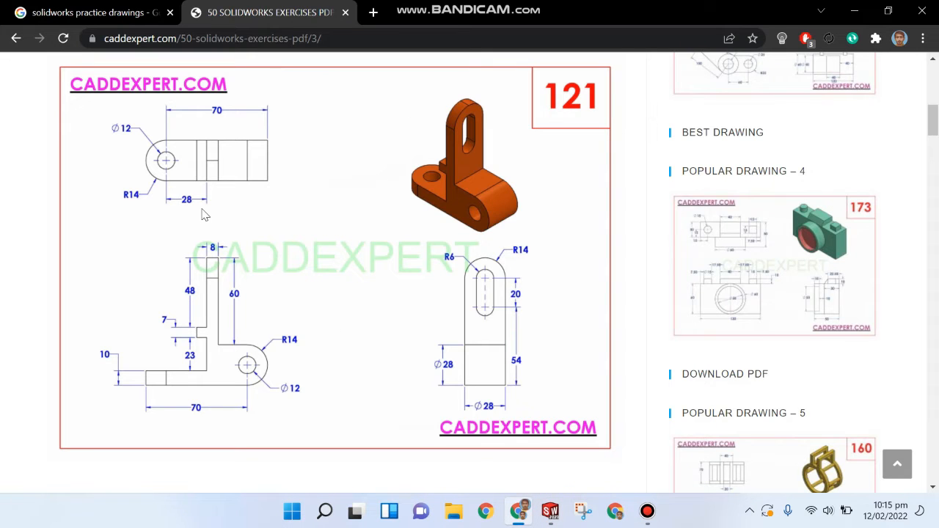
{"action": "key", "text": "alt+Tab"}
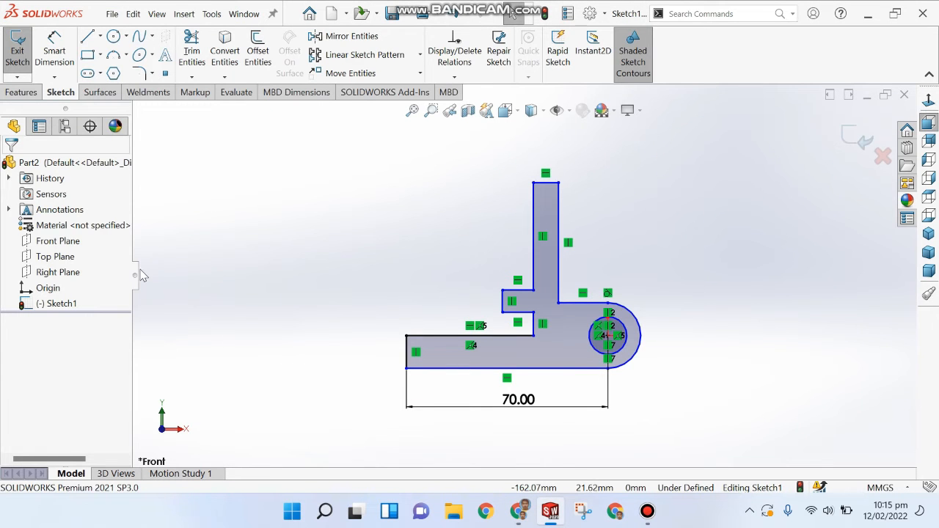
{"action": "left_click", "coordinate": [881, 488]}
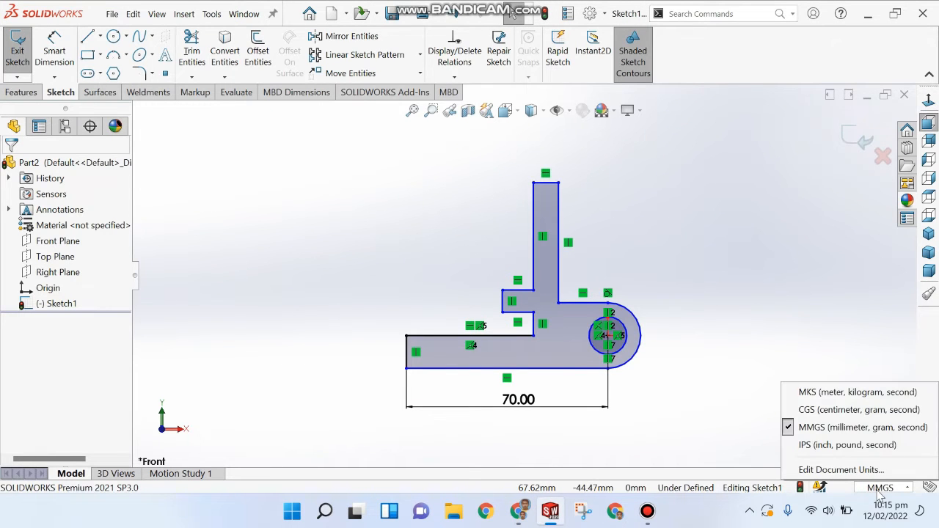
{"action": "left_click", "coordinate": [693, 421]}
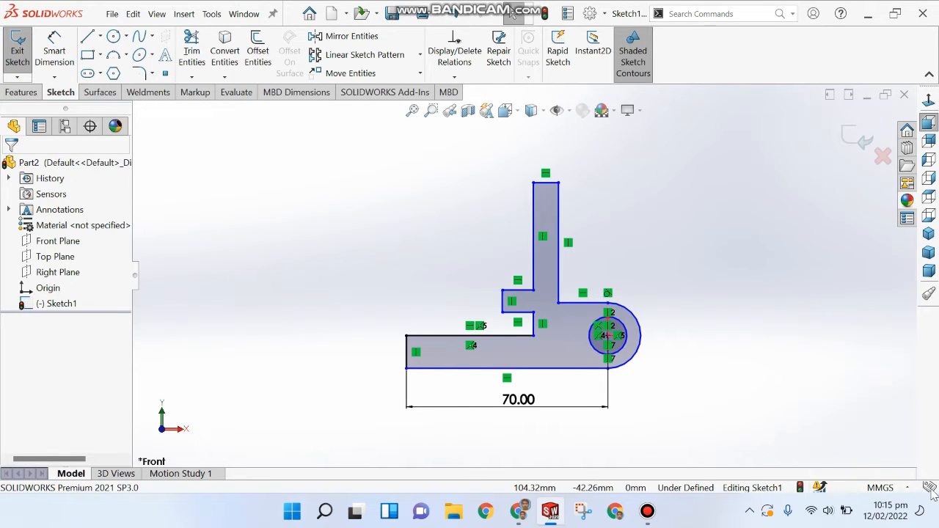
Dimension the hole's diameter as 12 mm and the rounded end's outer radius as 14 mm
{"action": "key", "text": "alt+Tab"}
{"action": "key", "text": "alt+Tab"}
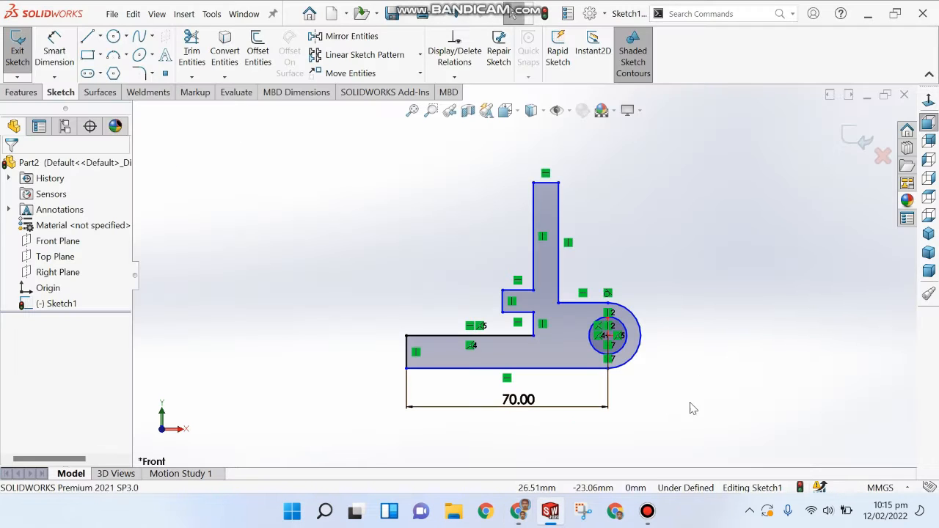
{"action": "right_click_drag", "start_coordinate": [692, 405], "coordinate": [678, 370]}
{"action": "left_click", "coordinate": [626, 346]}
{"action": "left_click", "coordinate": [673, 380]}
{"action": "type", "text": "12"}
{"action": "key", "text": "Return"}
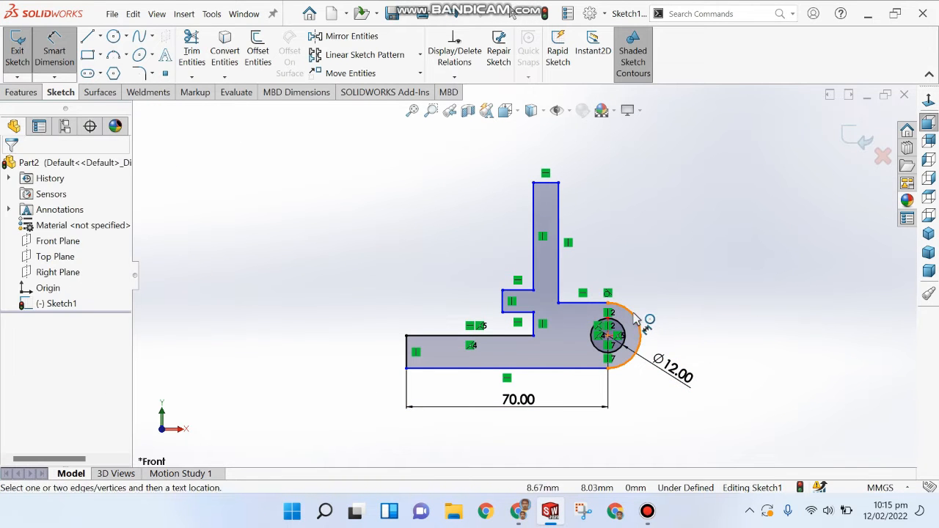
{"action": "left_click", "coordinate": [640, 323]}
{"action": "left_click", "coordinate": [660, 283]}
{"action": "type", "text": "14"}
{"action": "key", "text": "Return"}
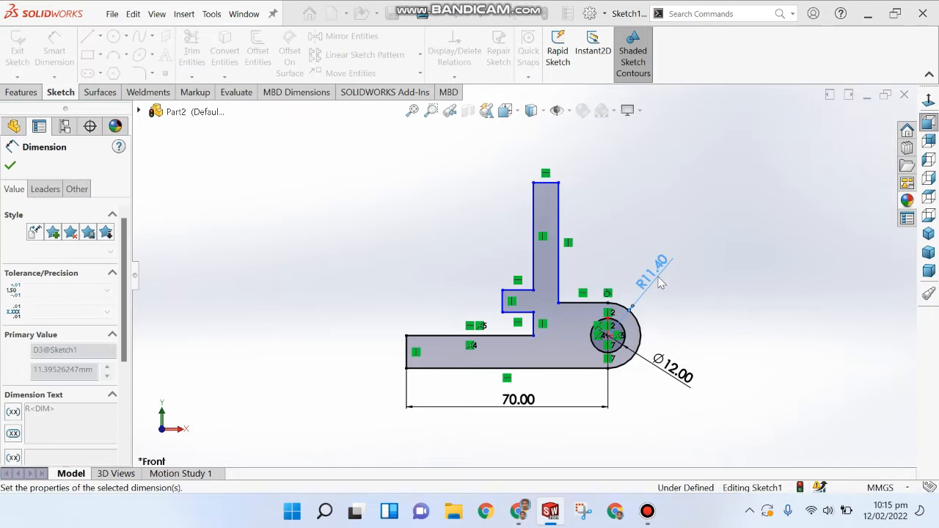
Dimension the upright's long side next to the rounded end as 60 mm and its top width as 8 mm
{"action": "key", "text": "alt+Tab"}
{"action": "key", "text": "alt+Tab"}
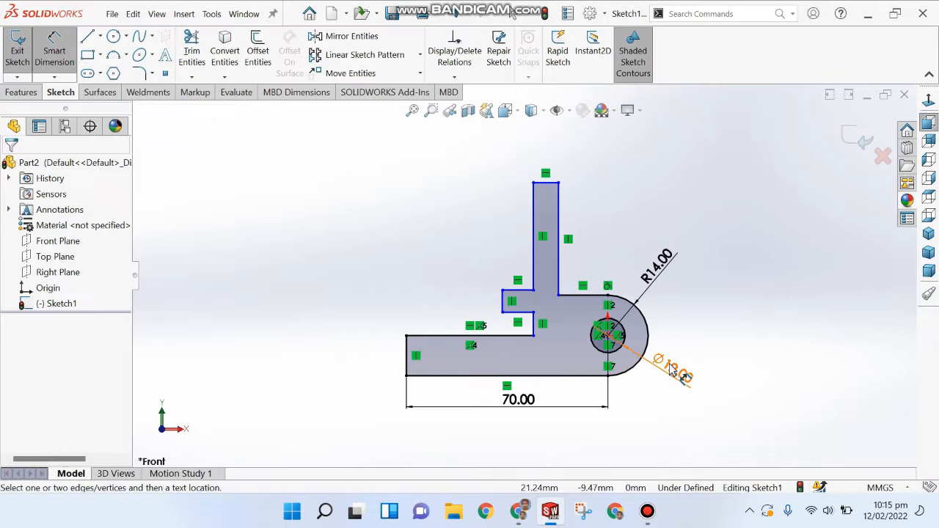
{"action": "left_click", "coordinate": [559, 220]}
{"action": "left_click", "coordinate": [584, 216]}
{"action": "type", "text": "60"}
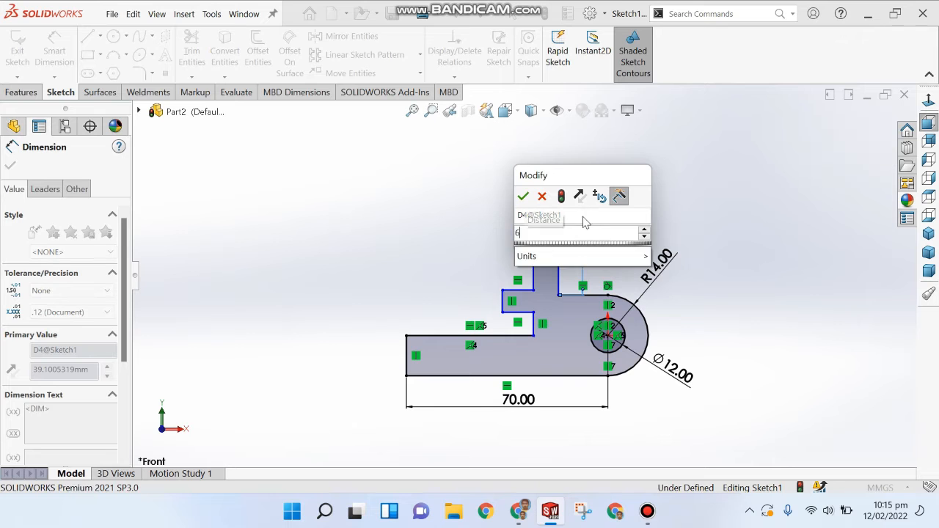
{"action": "key", "text": "Return"}
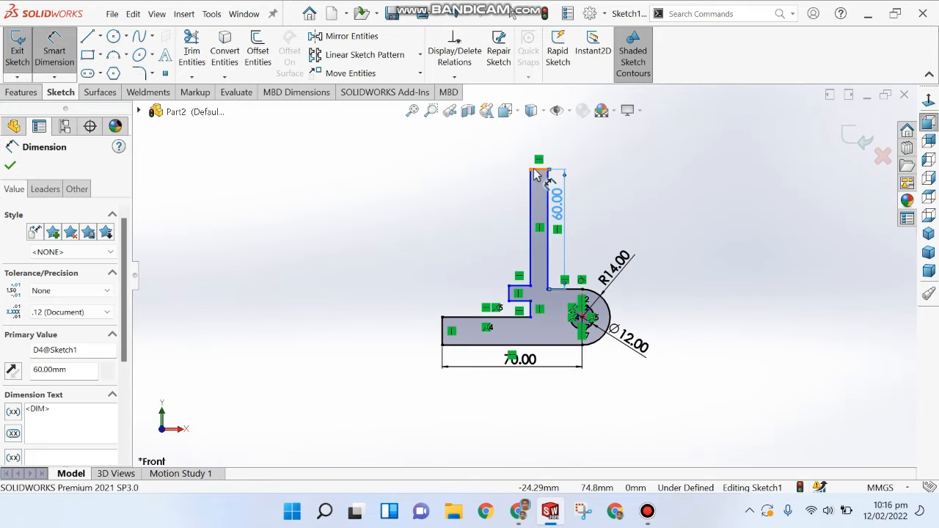
{"action": "left_click", "coordinate": [534, 168]}
{"action": "left_click", "coordinate": [500, 134]}
{"action": "type", "text": "8"}
{"action": "key", "text": "Return"}
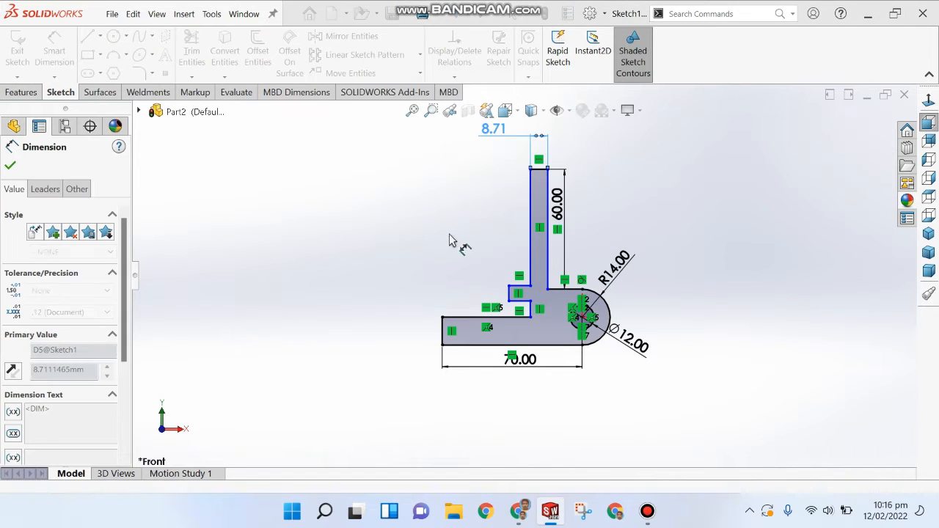
{"action": "left_click", "coordinate": [448, 238]}
Dimension the upright's side above the small tab as 48 mm and the tab's end line as 7 mm
{"action": "key", "text": "alt+Tab"}
{"action": "key", "text": "alt+Tab"}
{"action": "left_click", "coordinate": [531, 220]}
{"action": "left_click", "coordinate": [470, 208]}
{"action": "type", "text": "48"}
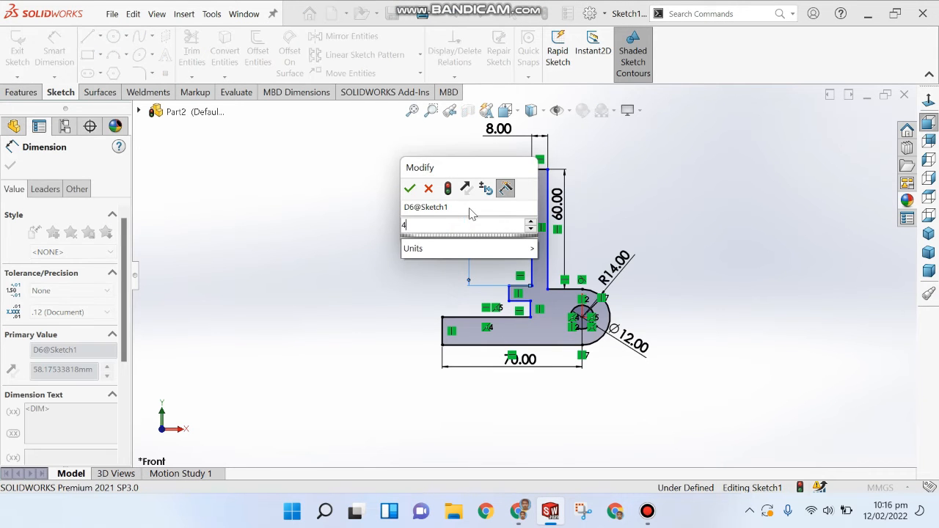
{"action": "key", "text": "Return"}
{"action": "key", "text": "alt+Tab"}
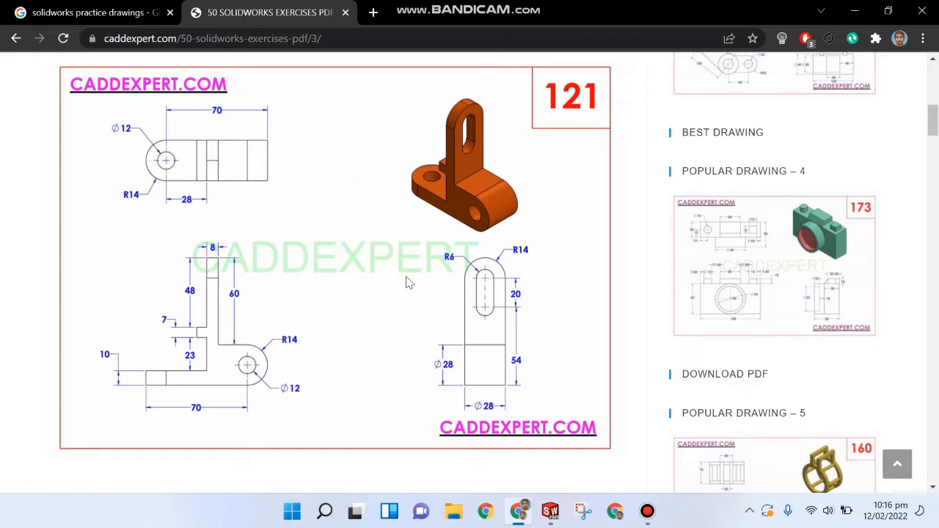
{"action": "key", "text": "alt+Tab"}
{"action": "left_click", "coordinate": [508, 272]}
{"action": "left_click", "coordinate": [456, 281]}
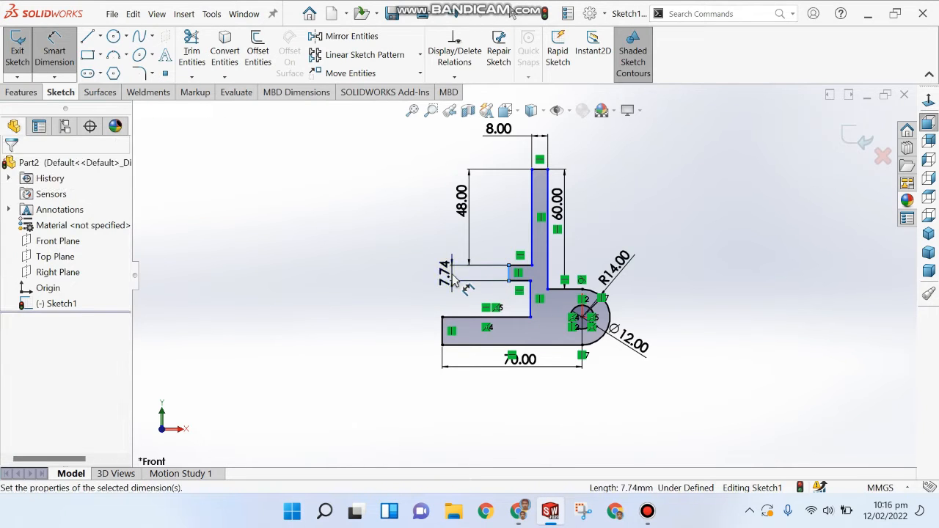
{"action": "key", "text": "Return"}
{"action": "key", "text": "Escape"}
{"action": "key", "text": "alt+Tab"}
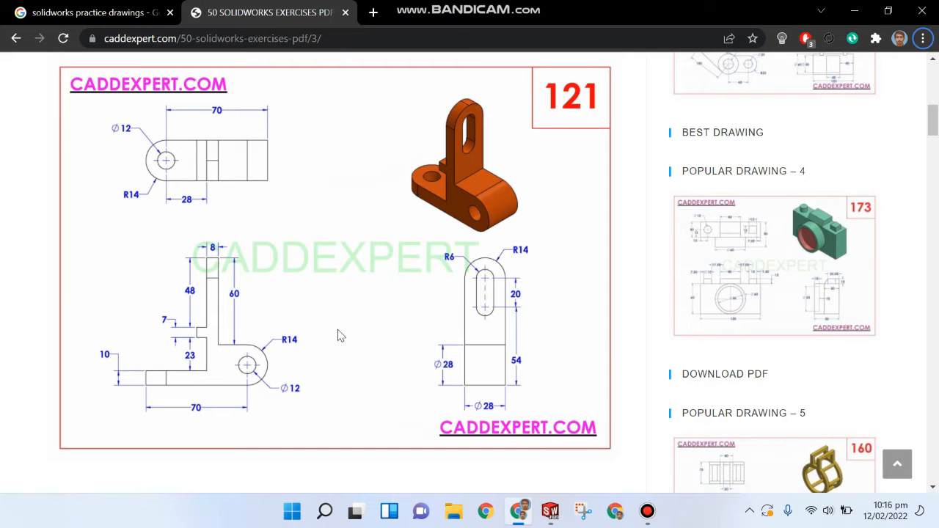
{"action": "key", "text": "alt+Tab"}
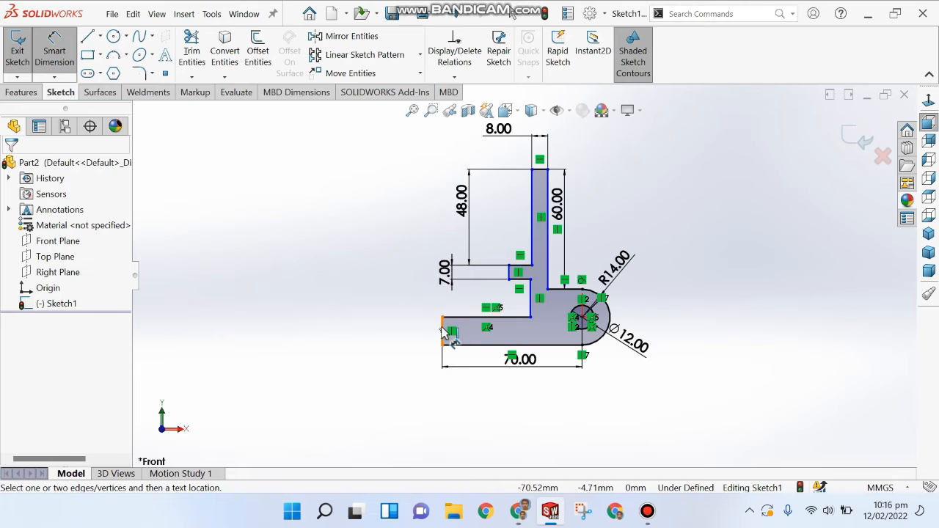
{"action": "key", "text": "Escape"}
{"action": "scroll", "coordinate": [528, 345], "scroll_direction": "down", "scroll_amount": 3}
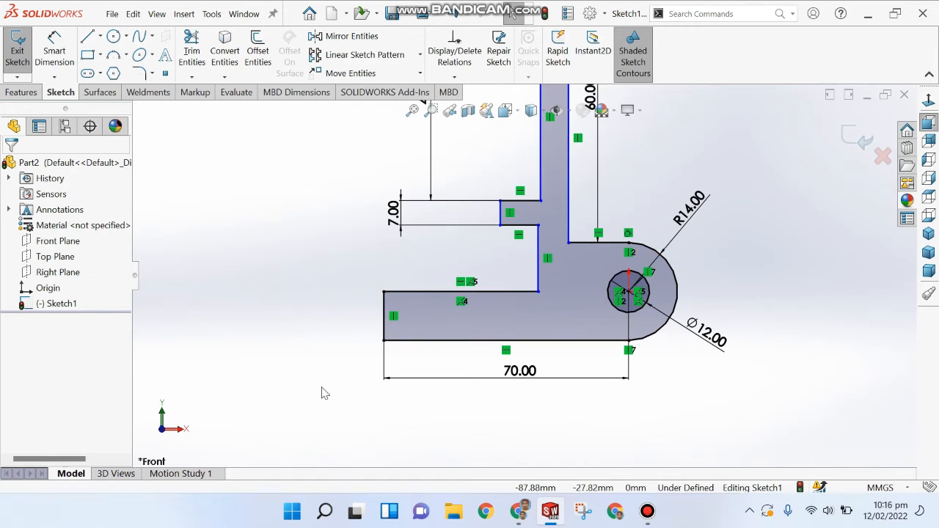
{"action": "right_click_drag", "start_coordinate": [321, 386], "coordinate": [324, 352]}
{"action": "left_click", "coordinate": [385, 304]}
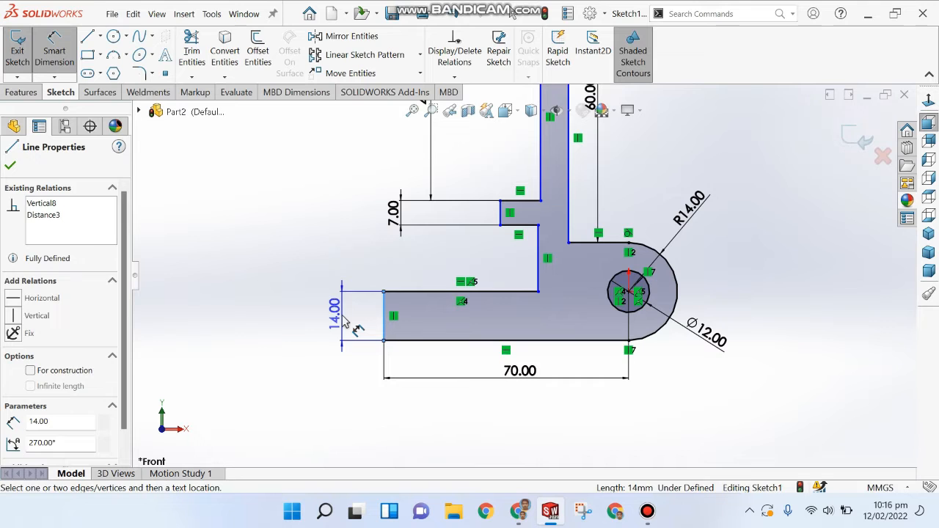
{"action": "key", "text": "Escape"}
Delete the two relations that tie the base's upper line to the hole's centre
{"action": "key", "text": "alt+Tab"}
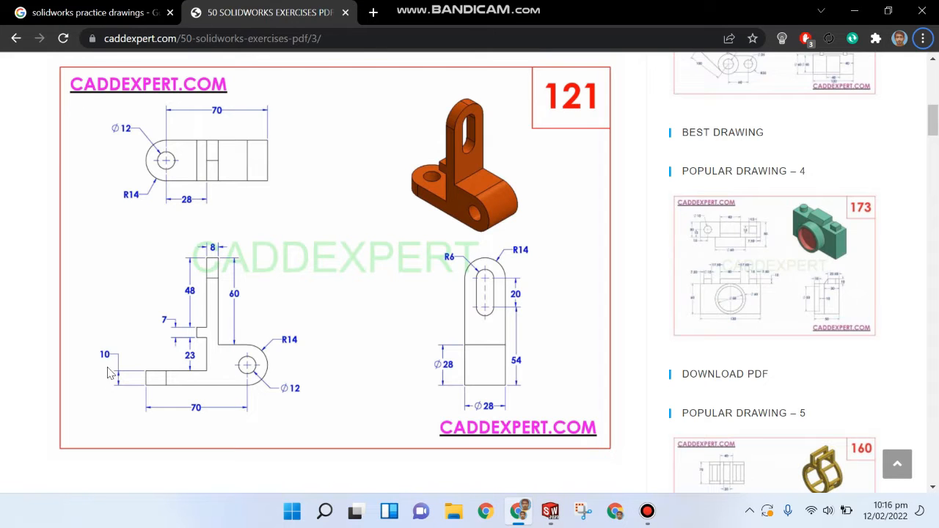
{"action": "key", "text": "alt+Tab"}
{"action": "scroll", "coordinate": [580, 320], "scroll_direction": "down", "scroll_amount": 1}
{"action": "scroll", "coordinate": [578, 312], "scroll_direction": "up", "scroll_amount": 2}
{"action": "scroll", "coordinate": [561, 233], "scroll_direction": "down", "scroll_amount": 3}
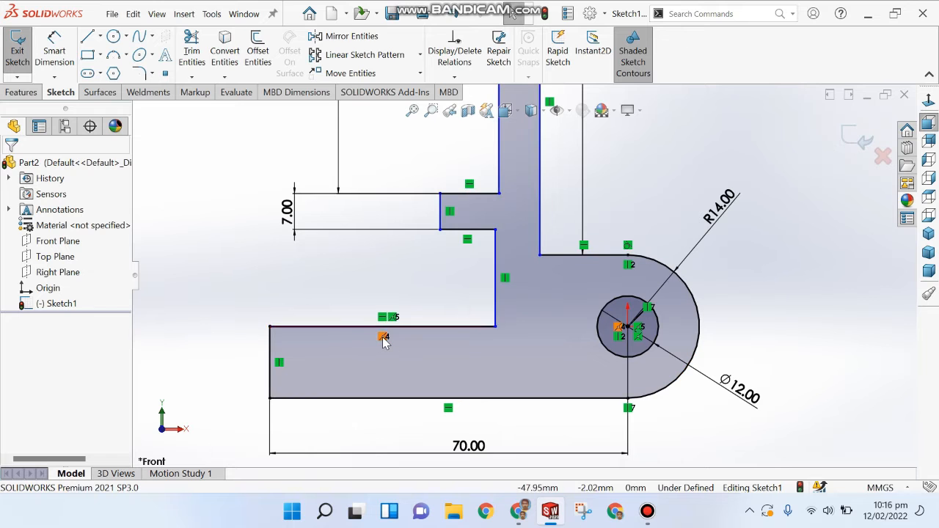
{"action": "key", "text": "Delete"}
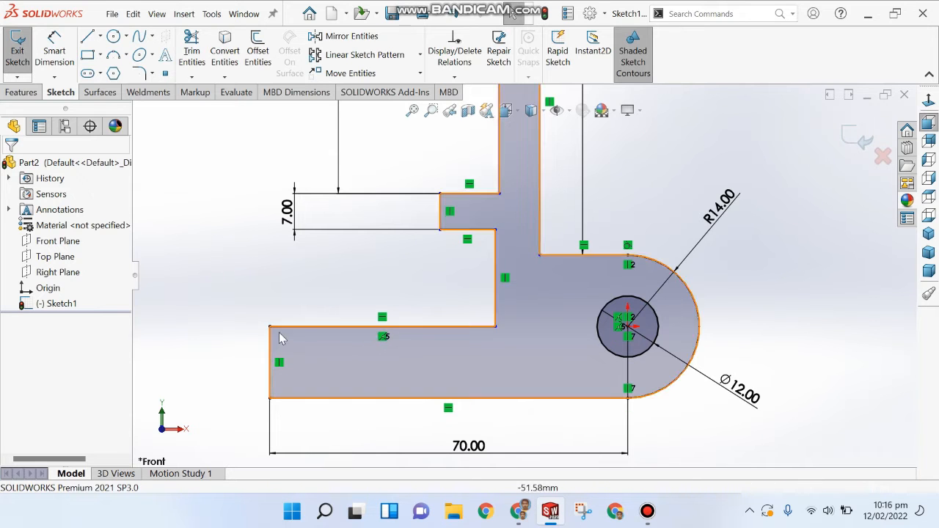
{"action": "left_click", "coordinate": [382, 337]}
{"action": "key", "text": "Delete"}
Dimension the base's free end as 10 mm high
{"action": "key", "text": "d"}
{"action": "left_click", "coordinate": [273, 364]}
{"action": "left_click", "coordinate": [249, 358]}
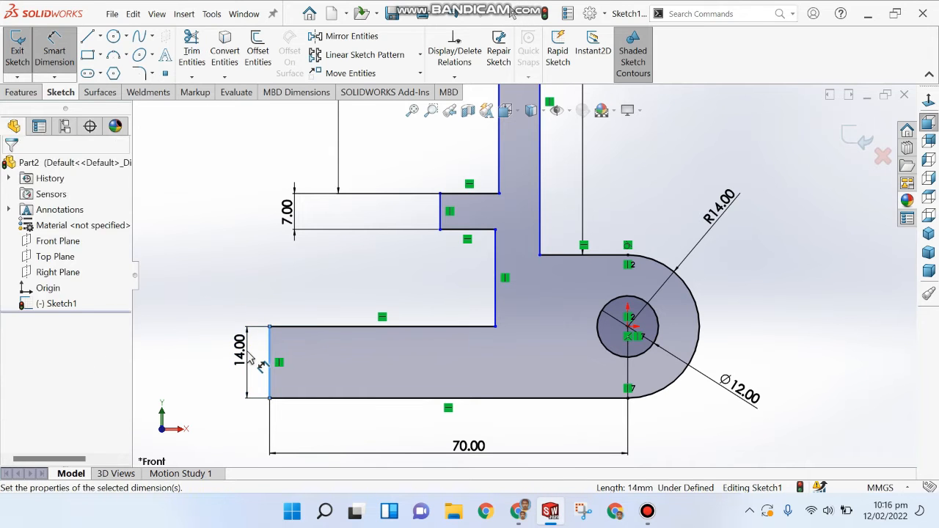
{"action": "type", "text": "10"}
{"action": "key", "text": "Return"}
{"action": "key", "text": "f"}
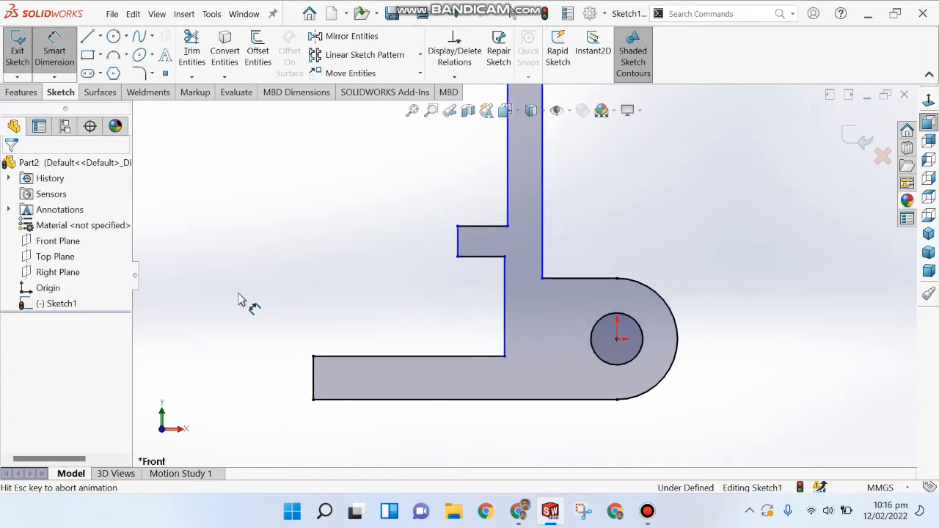
Dimension the horizontal distance from the base's free end to the upright's side above the small tab
{"action": "key", "text": "alt+Tab"}
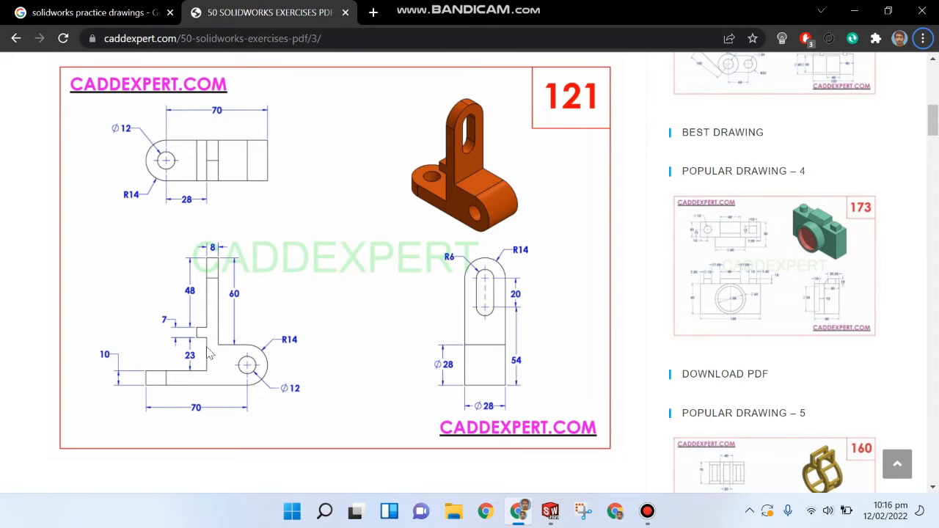
{"action": "key", "text": "alt+Tab"}
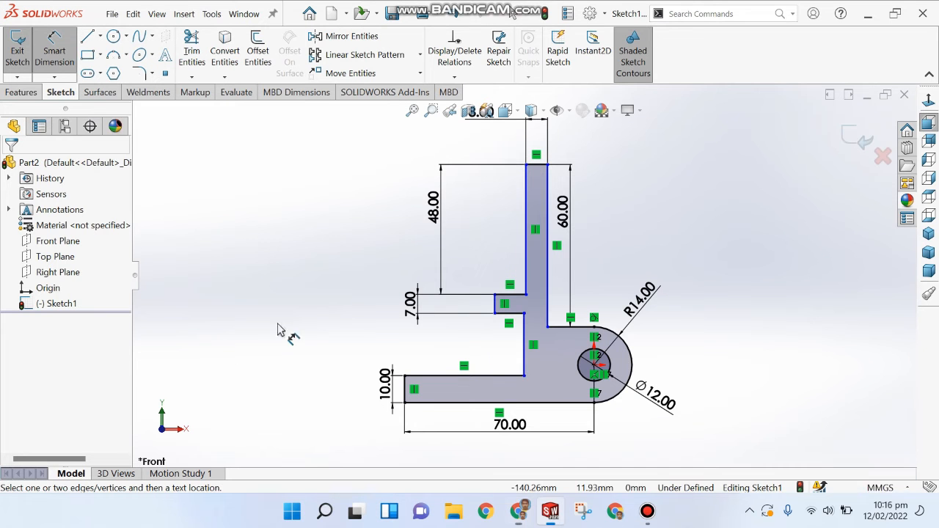
{"action": "left_click", "coordinate": [525, 271]}
{"action": "left_click", "coordinate": [406, 389]}
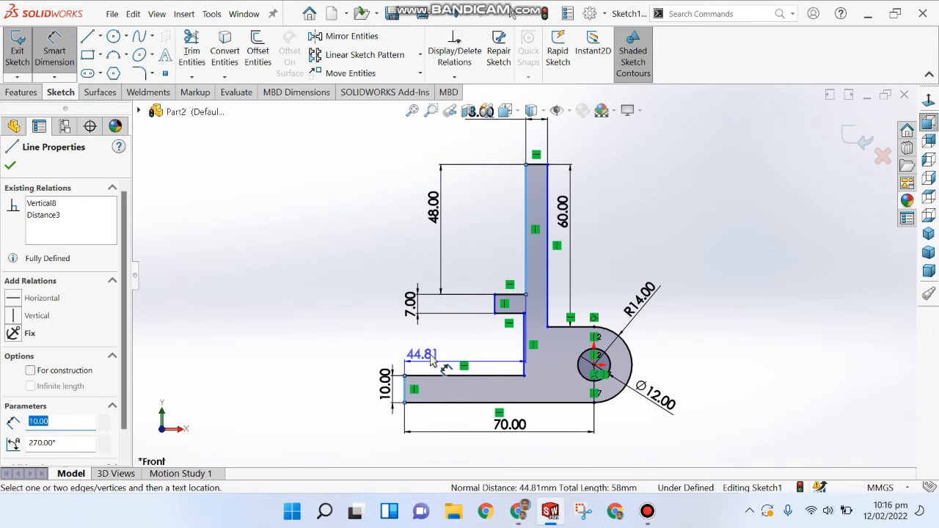
{"action": "left_click", "coordinate": [437, 351]}
{"action": "left_click", "coordinate": [378, 323]}
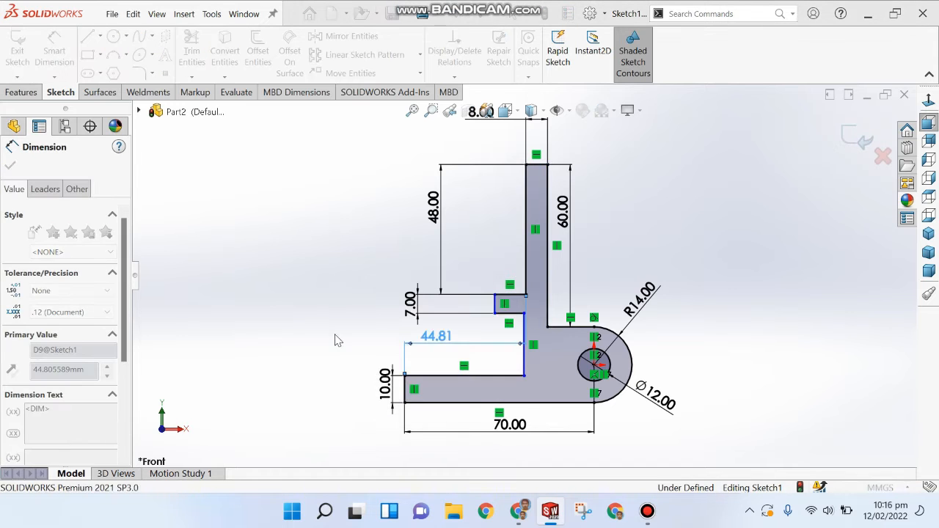
{"action": "left_click", "coordinate": [334, 338]}
Check the drawing and set the distance from the base's free end to the upright to 42 mm
{"action": "key", "text": "alt+Tab"}
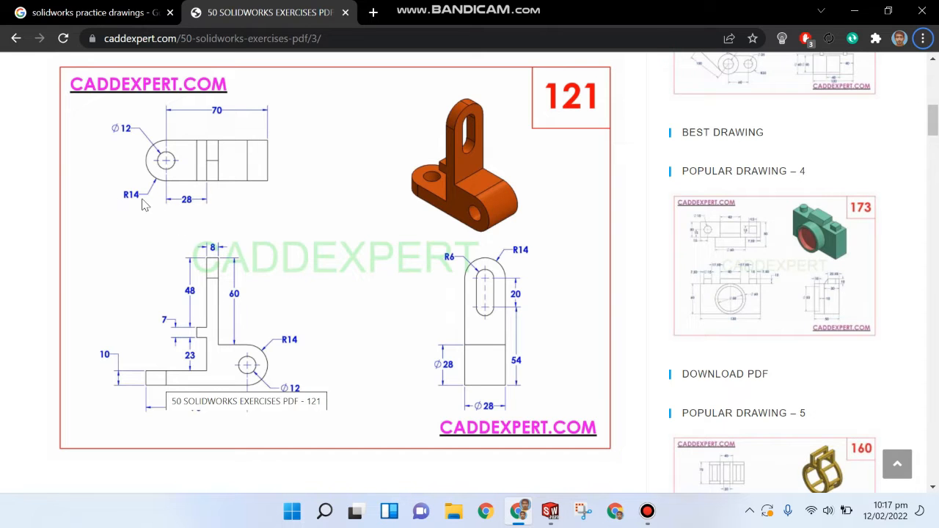
{"action": "key", "text": "alt+Tab"}
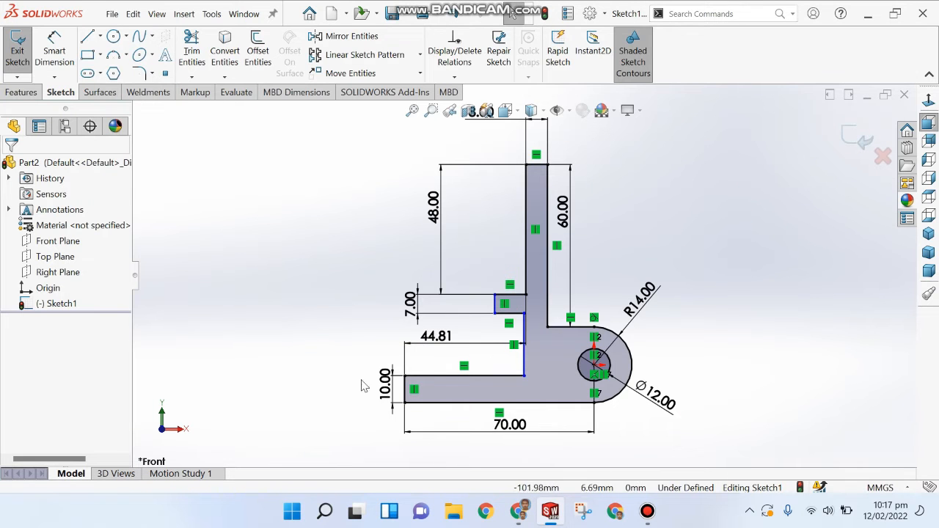
{"action": "left_click", "coordinate": [439, 342]}
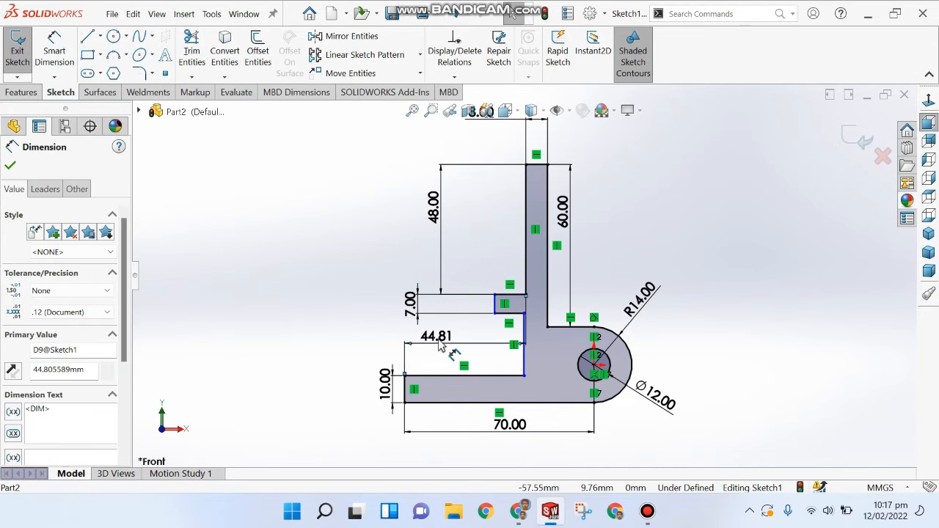
{"action": "double_click", "coordinate": [438, 337]}
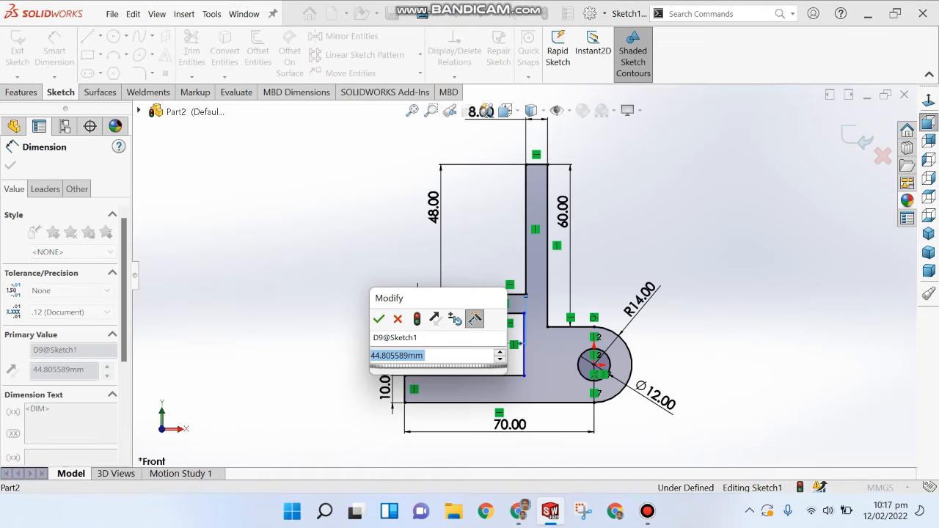
{"action": "type", "text": "42"}
{"action": "key", "text": "Return"}
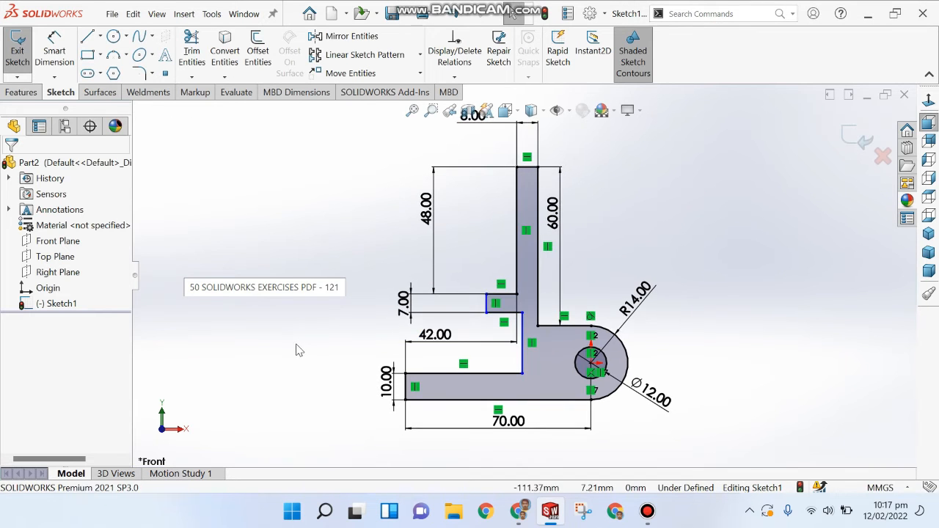
Make the upright's vertical lines above and below the small tab collinear
{"action": "scroll", "coordinate": [505, 374], "scroll_direction": "down", "scroll_amount": 3}
{"action": "mouse_move", "coordinate": [534, 300]}
{"action": "left_mouse_down"}
{"action": "mouse_move", "coordinate": [483, 288]}
{"action": "mouse_move", "coordinate": [511, 292]}
{"action": "left_mouse_up"}
{"action": "key", "text": "alt+Tab"}
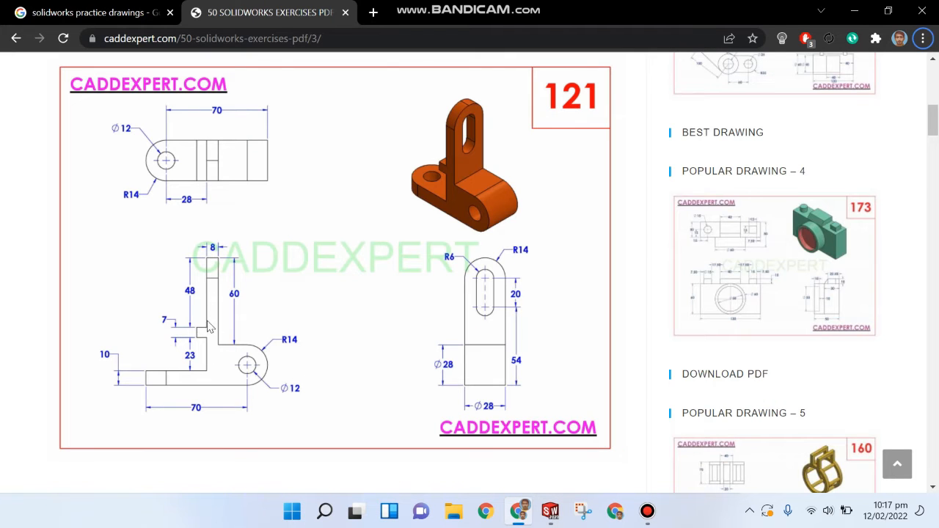
{"action": "key", "text": "alt+Tab"}
{"action": "left_click", "coordinate": [272, 247]}
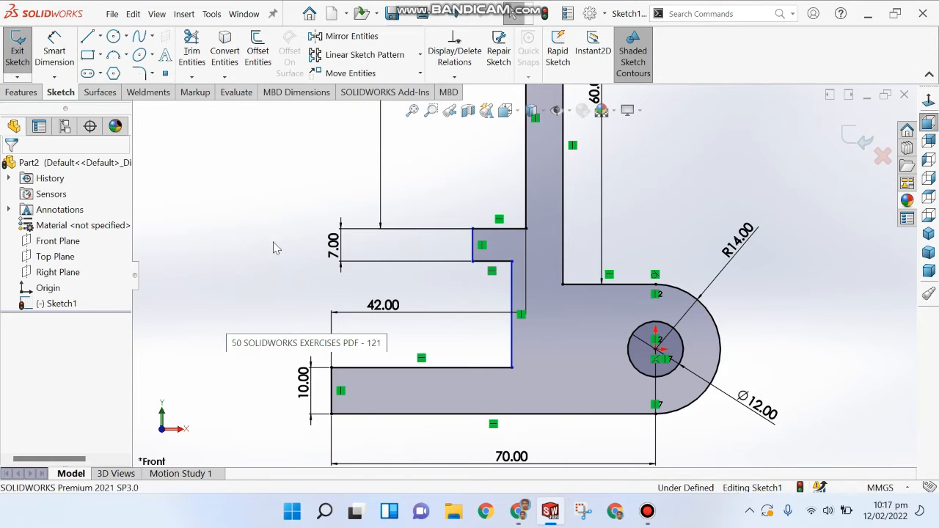
{"action": "scroll", "coordinate": [432, 209], "scroll_direction": "up", "scroll_amount": 3}
{"action": "left_click", "coordinate": [525, 202]}
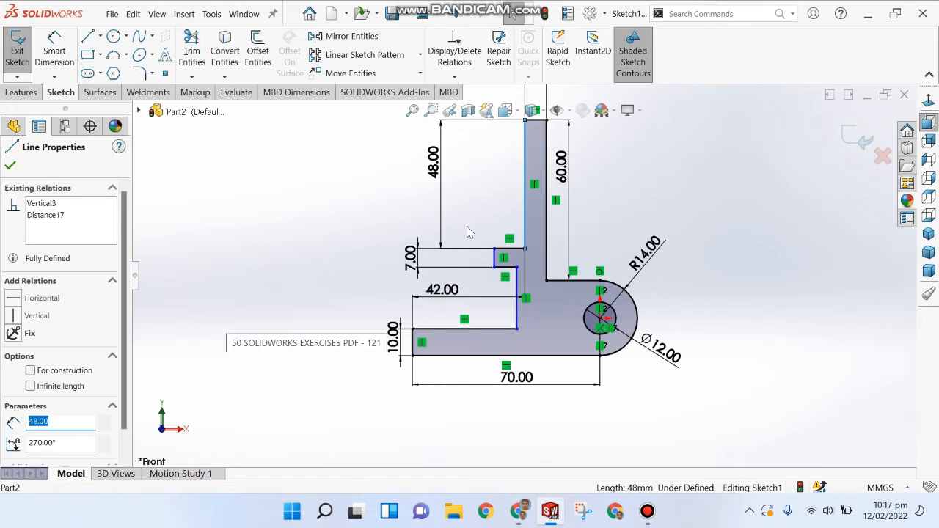
{"action": "left_click", "coordinate": [517, 315], "text": "ctrl"}
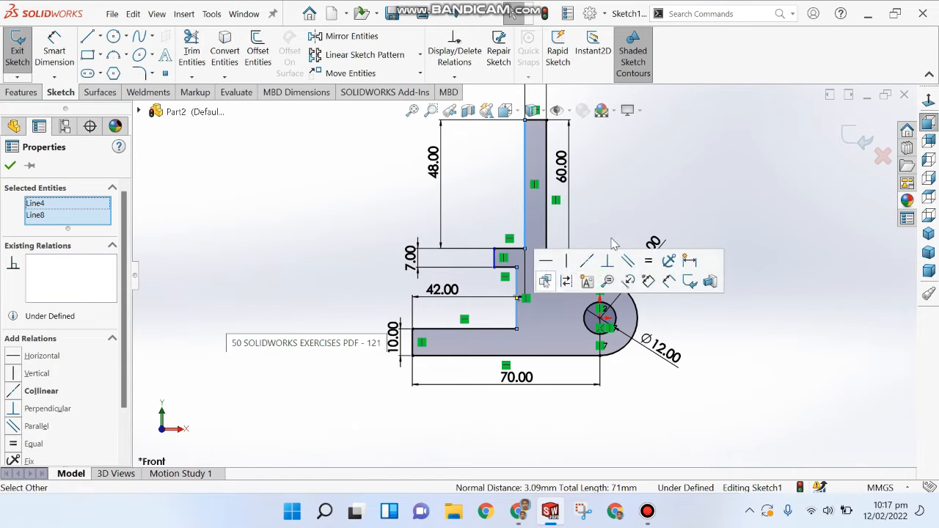
{"action": "left_click", "coordinate": [587, 261]}
{"action": "left_click", "coordinate": [606, 203]}
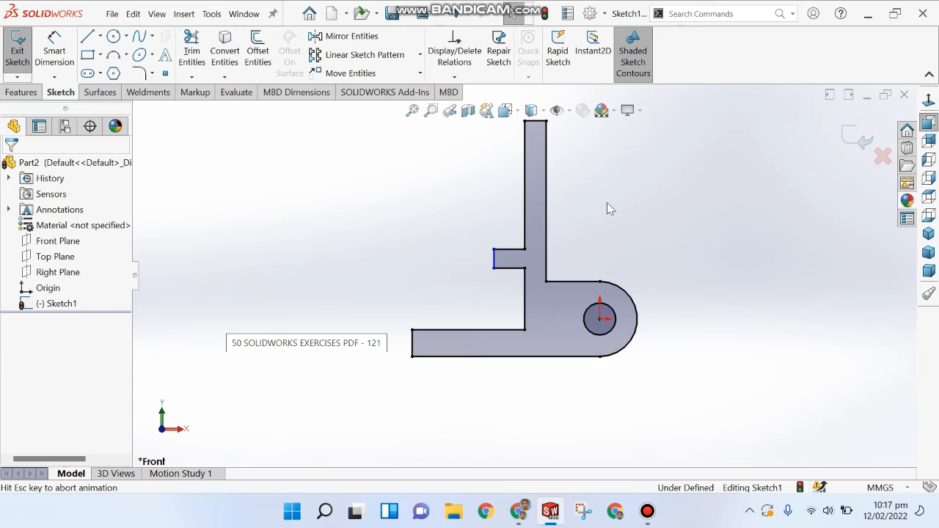
Move the small tab's free end line horizontally to adjust how far it projects, and compare it with the drawing
{"action": "scroll", "coordinate": [499, 321], "scroll_direction": "down", "scroll_amount": 1}
{"action": "left_click", "coordinate": [486, 308]}
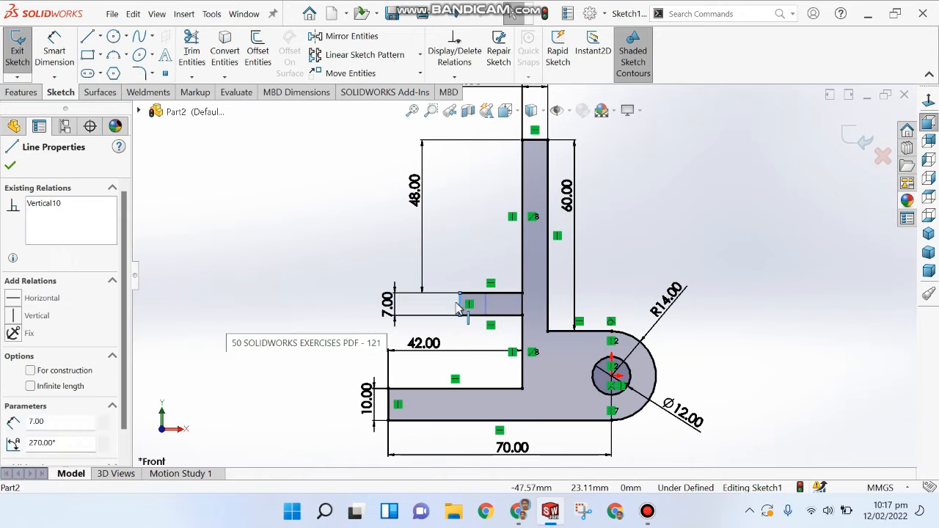
{"action": "mouse_move", "coordinate": [493, 305]}
{"action": "left_mouse_down"}
{"action": "mouse_move", "coordinate": [467, 305]}
{"action": "mouse_move", "coordinate": [476, 305]}
{"action": "left_mouse_up"}
{"action": "left_click", "coordinate": [457, 247]}
{"action": "left_click", "coordinate": [473, 251]}
{"action": "scroll", "coordinate": [490, 293], "scroll_direction": "up", "scroll_amount": 1}
{"action": "key", "text": "alt+Tab"}
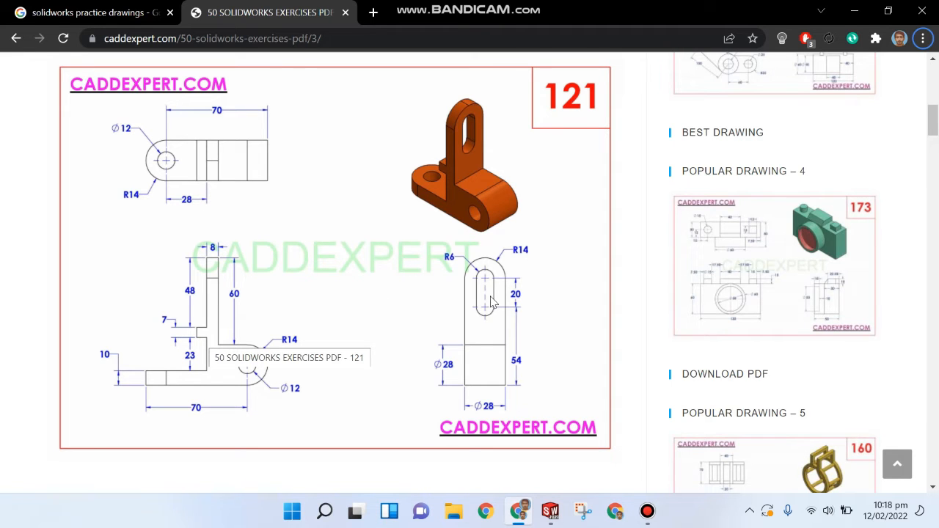
Set the small tab's horizontal projection from the upright to 7 mm and compare the profile with the drawing
{"action": "key", "text": "alt+Tab"}
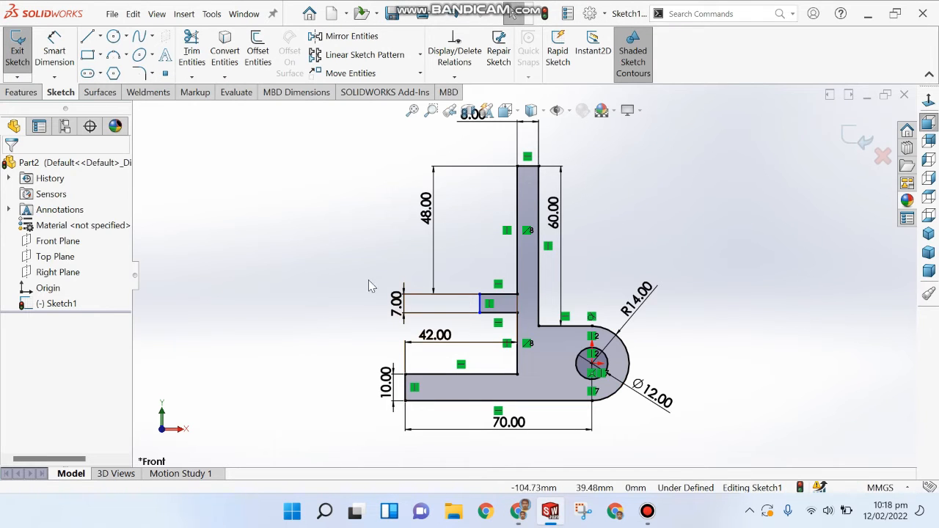
{"action": "right_click_drag", "start_coordinate": [240, 354], "coordinate": [230, 229]}
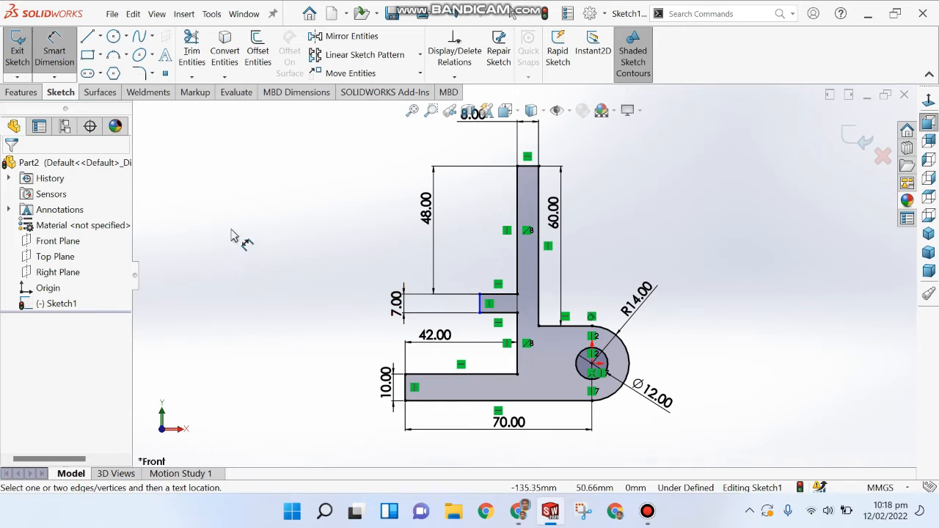
{"action": "left_click", "coordinate": [498, 303]}
{"action": "left_click", "coordinate": [491, 258]}
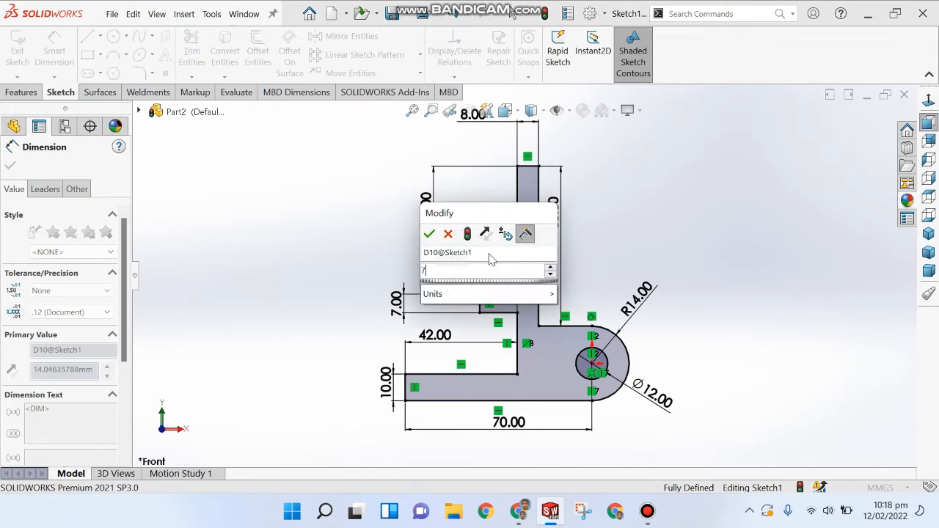
{"action": "type", "text": "7"}
{"action": "key", "text": "Return"}
{"action": "key", "text": "Escape"}
{"action": "key", "text": "alt+Tab"}
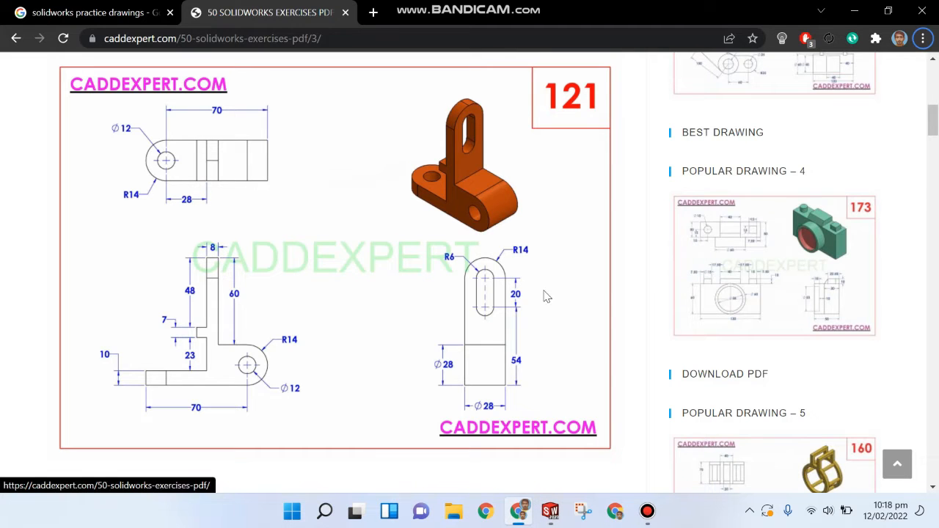
{"action": "key", "text": "alt+Tab"}
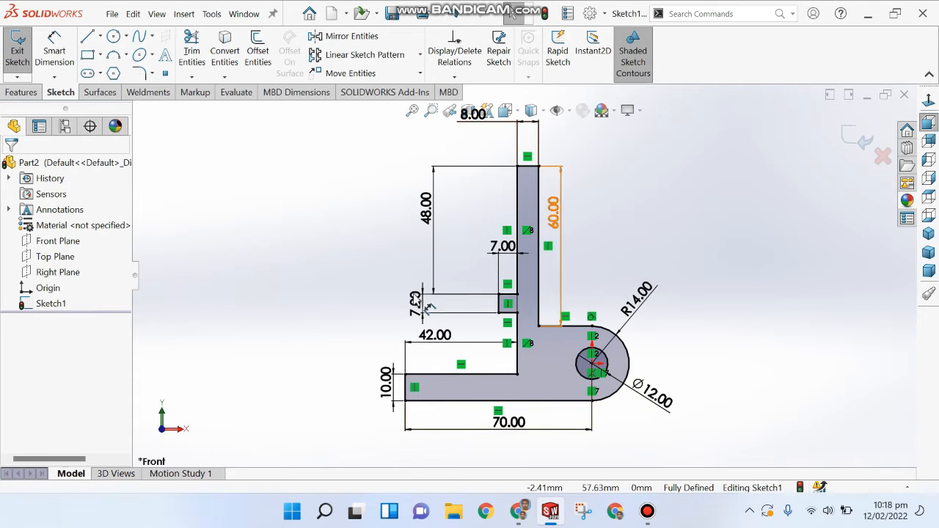
{"action": "key", "text": "alt+Tab"}
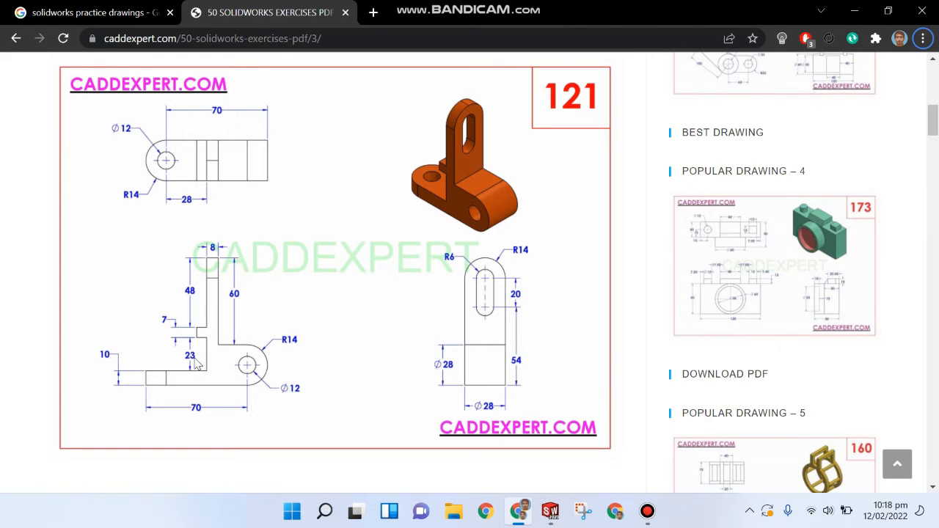
{"action": "key", "text": "alt+Tab"}
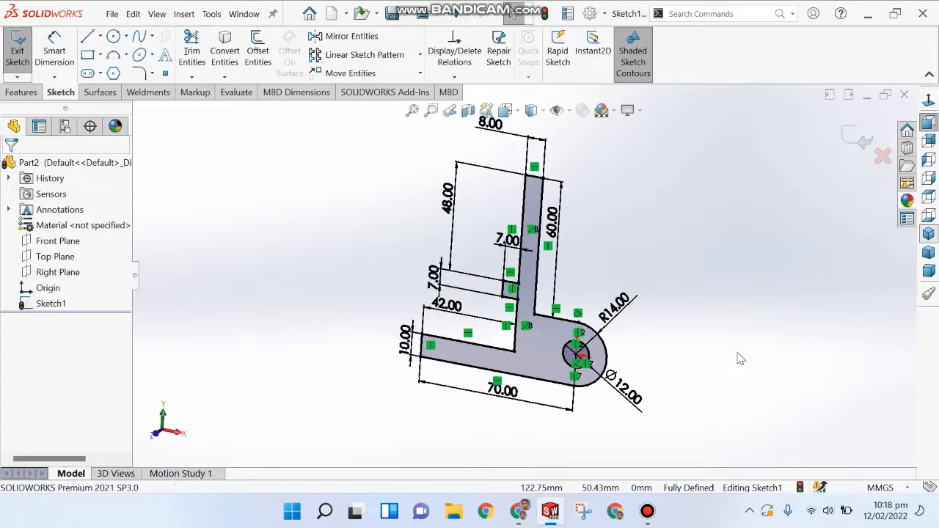
Check the part width in the drawing and extrude the profile 28 mm with a Mid Plane end condition
{"action": "key", "text": "alt+Tab"}
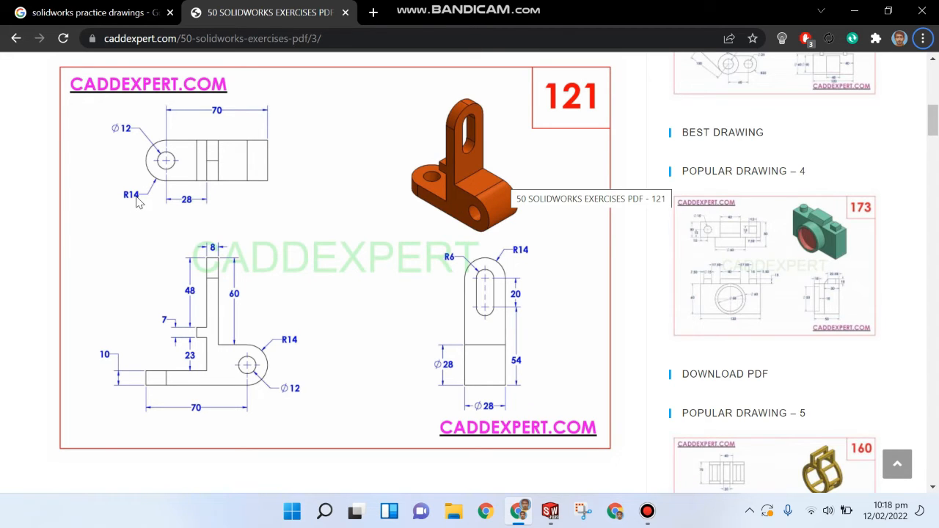
{"action": "key", "text": "alt+Tab"}
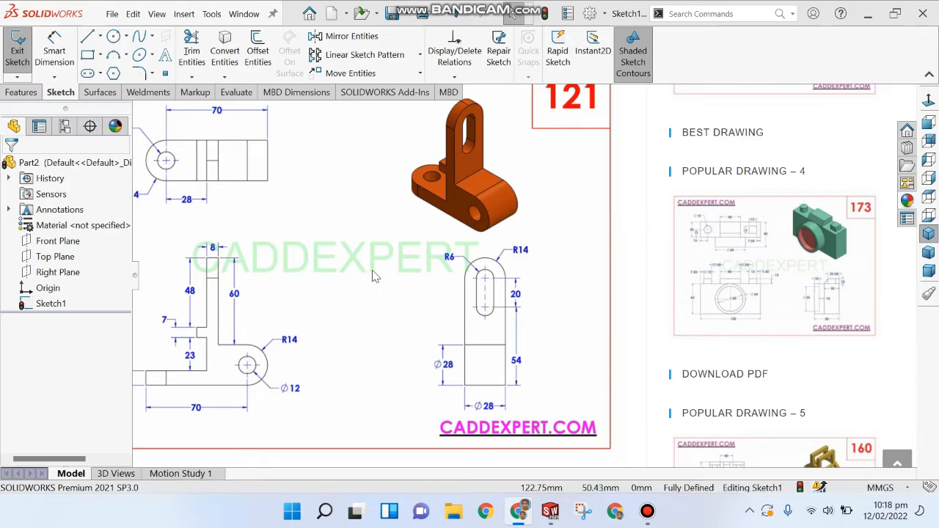
{"action": "left_click", "coordinate": [21, 92]}
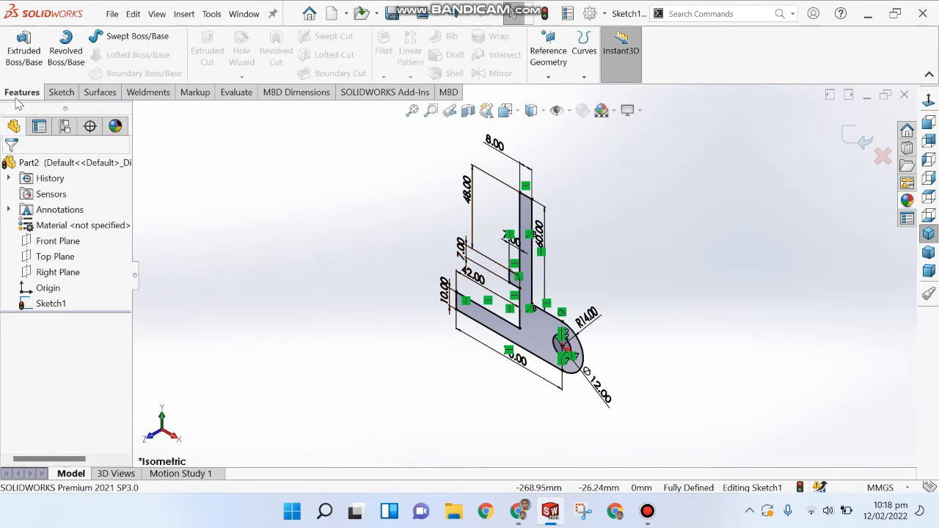
{"action": "left_click", "coordinate": [27, 49]}
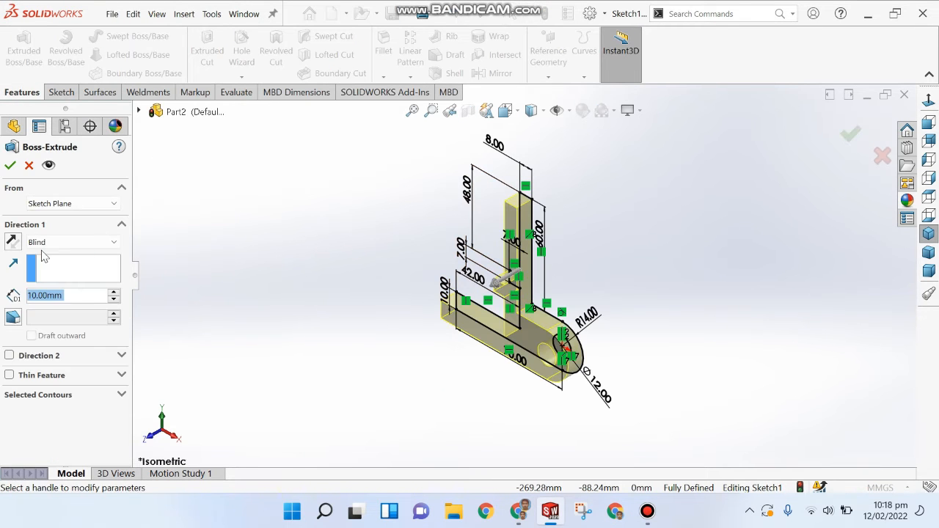
{"action": "type", "text": "28"}
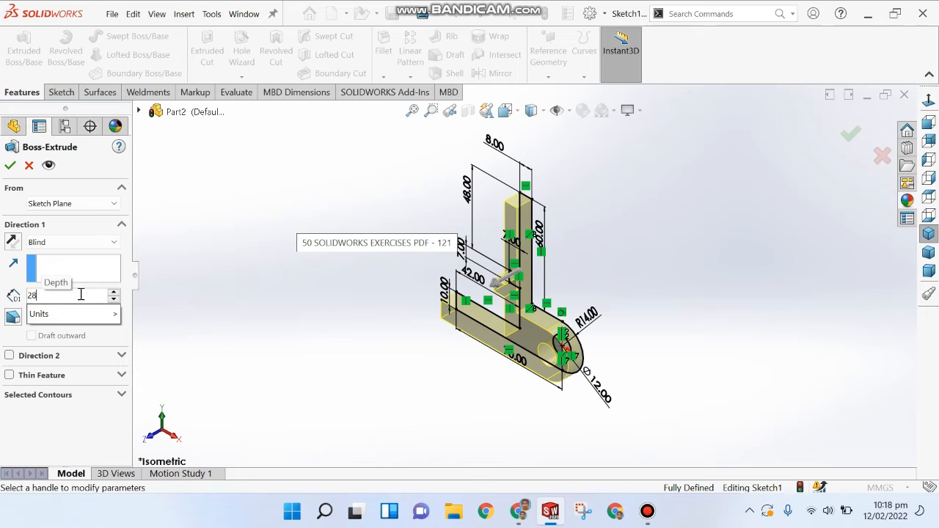
{"action": "key", "text": "Return"}
{"action": "left_click", "coordinate": [62, 242]}
{"action": "left_click", "coordinate": [58, 305]}
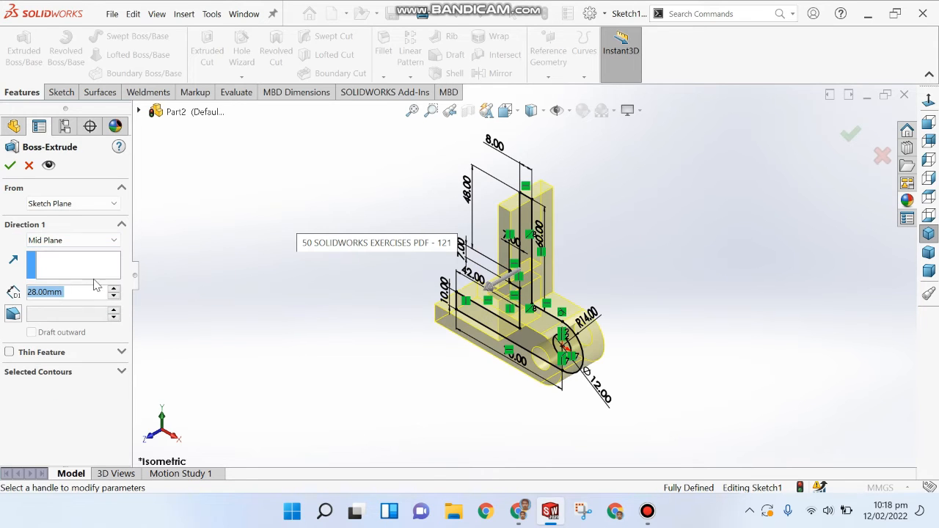
{"action": "left_click", "coordinate": [10, 165]}
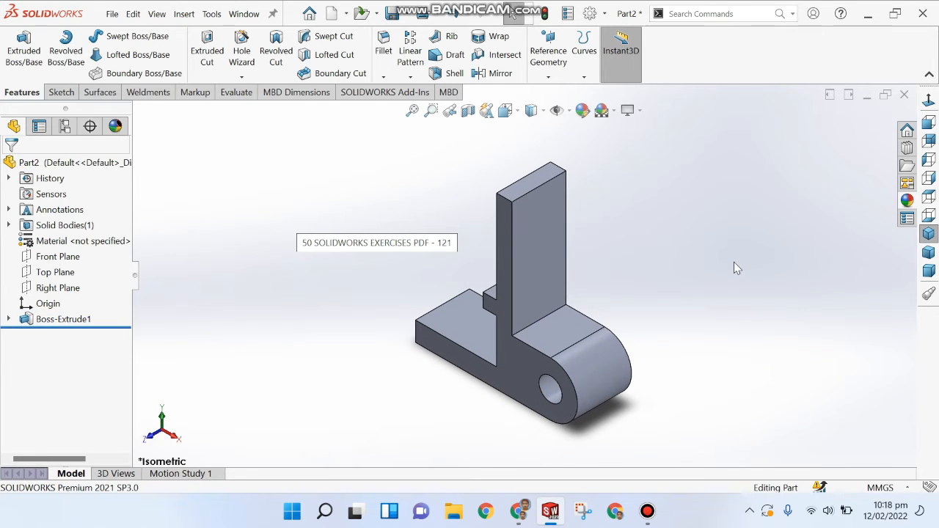
Check the drawing for the radius of the rounded ends on the base and the upright
{"action": "key", "text": "alt+Tab"}
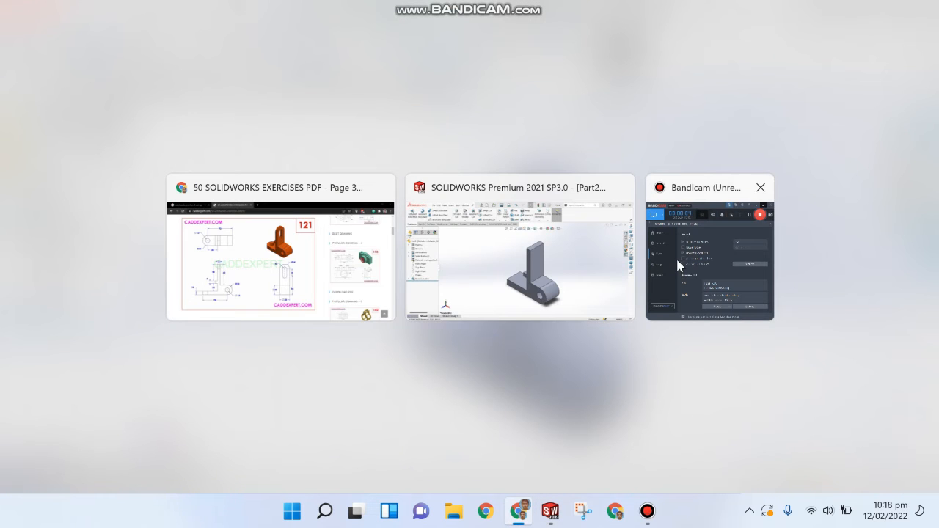
{"action": "key", "text": "alt+Tab"}
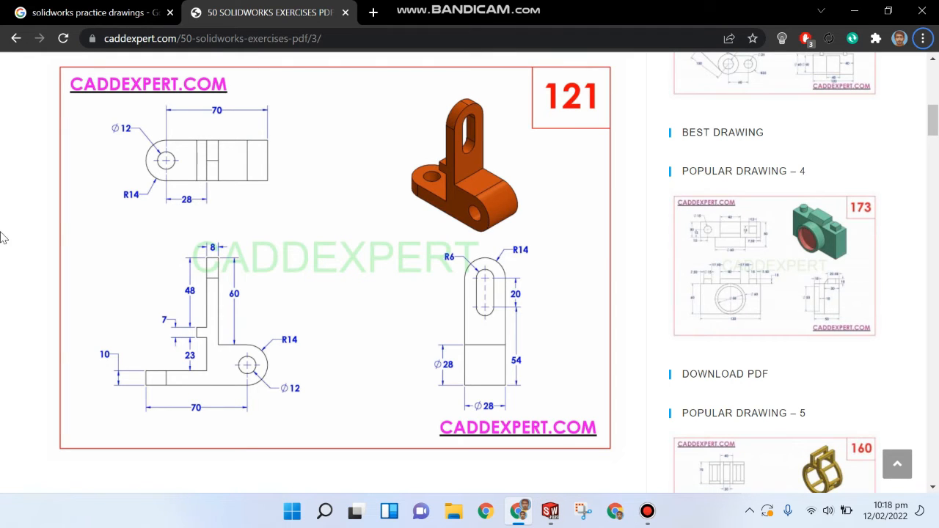
{"action": "key", "text": "alt+Tab"}
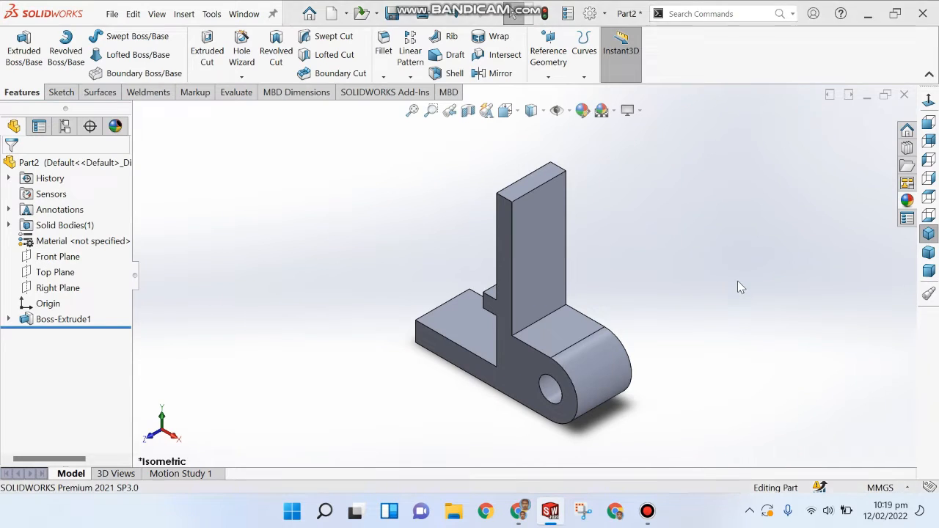
{"action": "key", "text": "alt+Tab"}
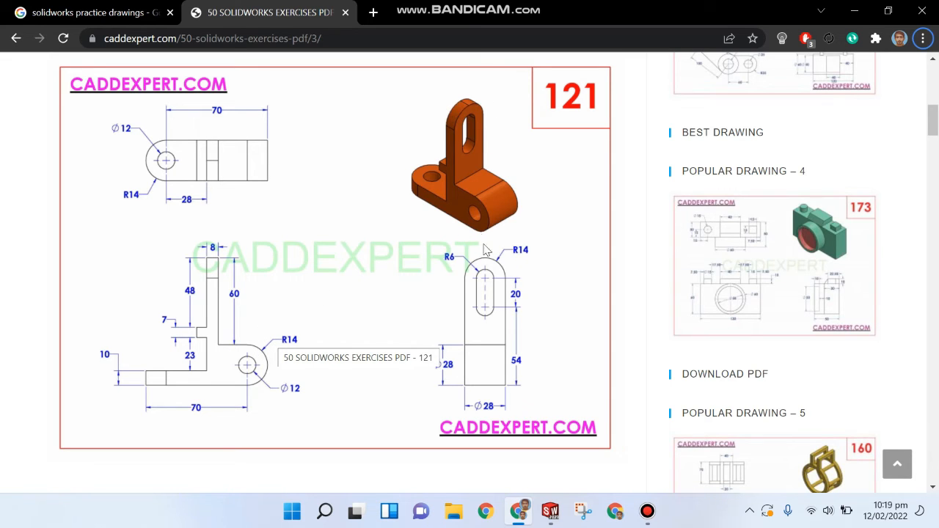
{"action": "key", "text": "alt+Tab"}
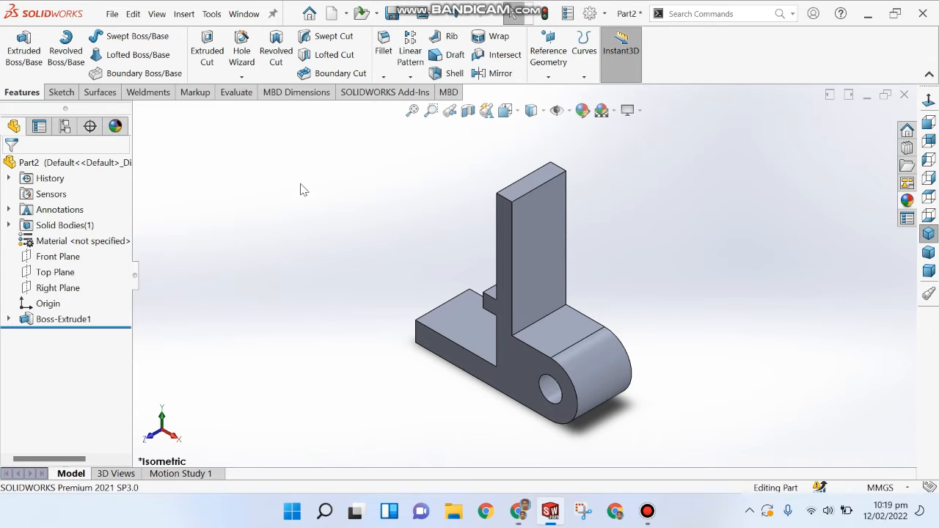
Fillet the two end edges of the base and the two top edges of the upright with a 14 mm radius
{"action": "left_click", "coordinate": [384, 44]}
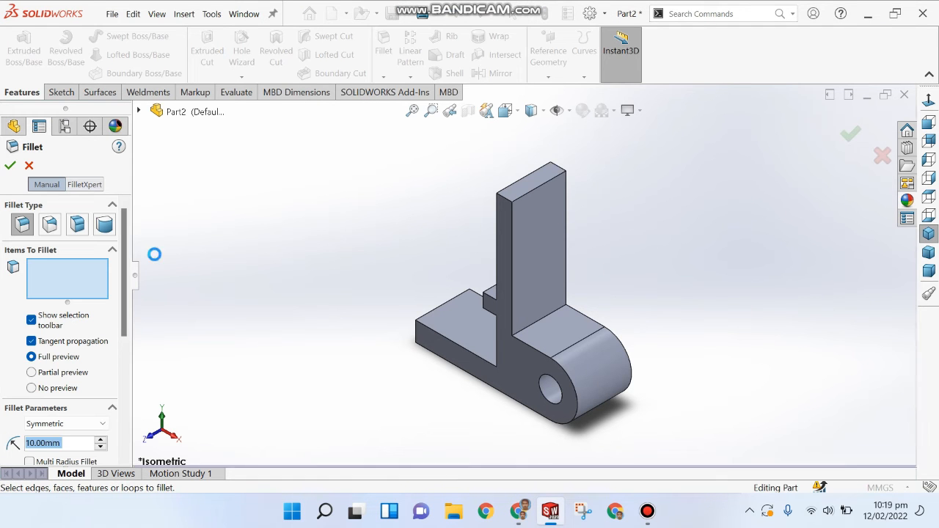
{"action": "middle_click_drag", "start_coordinate": [474, 299], "coordinate": [513, 330]}
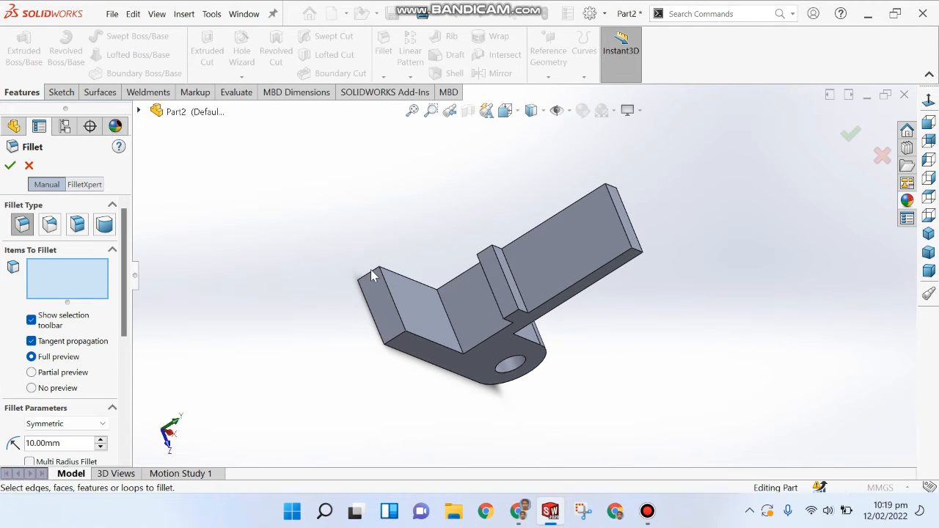
{"action": "left_click", "coordinate": [374, 273]}
{"action": "left_click", "coordinate": [401, 338]}
{"action": "middle_click_drag", "start_coordinate": [401, 338], "coordinate": [525, 229]}
{"action": "left_click", "coordinate": [525, 223]}
{"action": "middle_click_drag", "start_coordinate": [440, 220], "coordinate": [389, 267]}
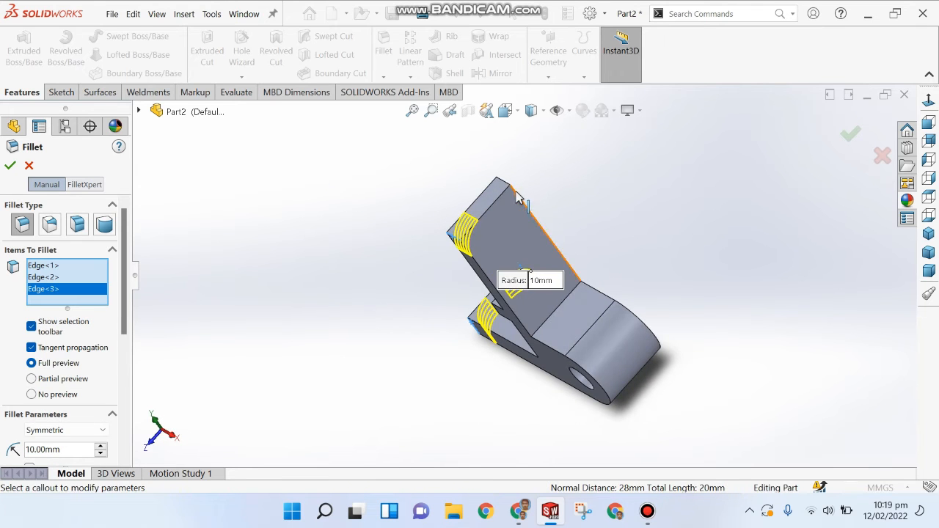
{"action": "left_click", "coordinate": [504, 183]}
{"action": "middle_click_drag", "start_coordinate": [404, 226], "coordinate": [392, 171]}
{"action": "left_click_drag", "start_coordinate": [57, 461], "coordinate": [4, 452]}
{"action": "type", "text": "10"}
{"action": "key", "text": "Return"}
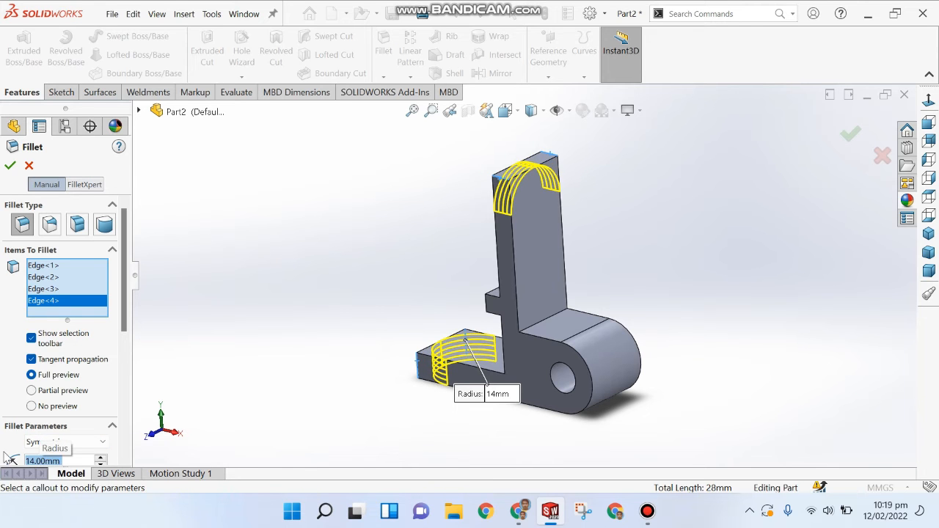
{"action": "key", "text": "Return"}
{"action": "left_click", "coordinate": [375, 308]}
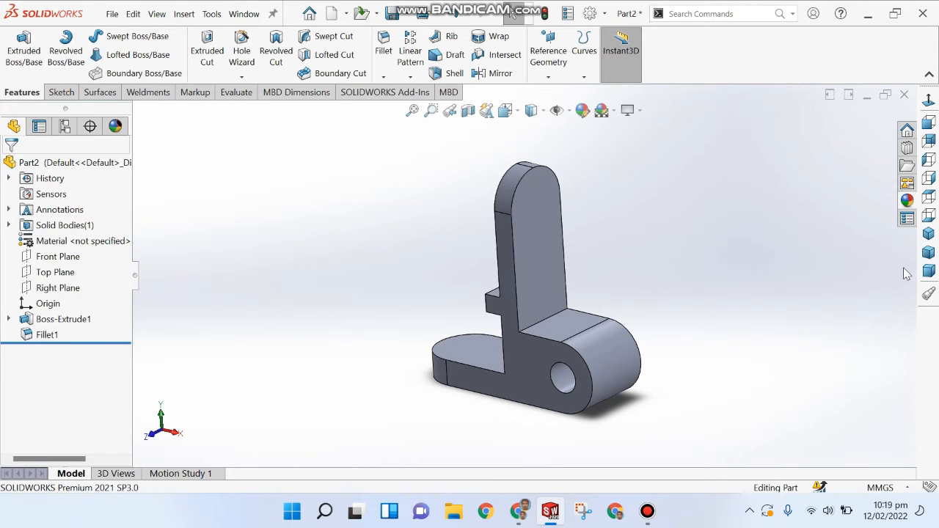
Review the rounded part from several angles in an isometric view and compare it with the drawing
{"action": "left_click", "coordinate": [928, 233]}
{"action": "middle_click_drag", "start_coordinate": [596, 281], "coordinate": [579, 259]}
{"action": "left_click", "coordinate": [929, 234]}
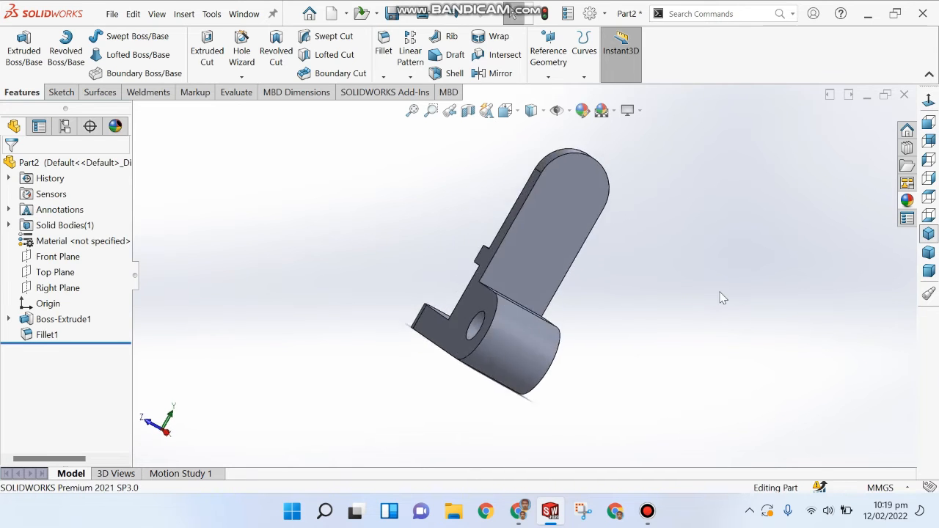
{"action": "key", "text": "alt+Tab"}
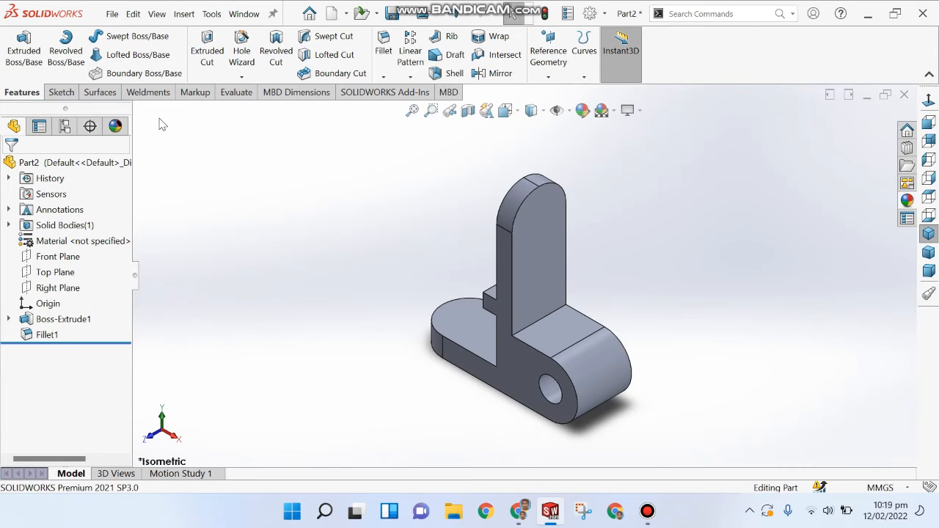
Start a sketch on the upright's flat face above the cylindrical end
{"action": "left_click", "coordinate": [61, 92]}
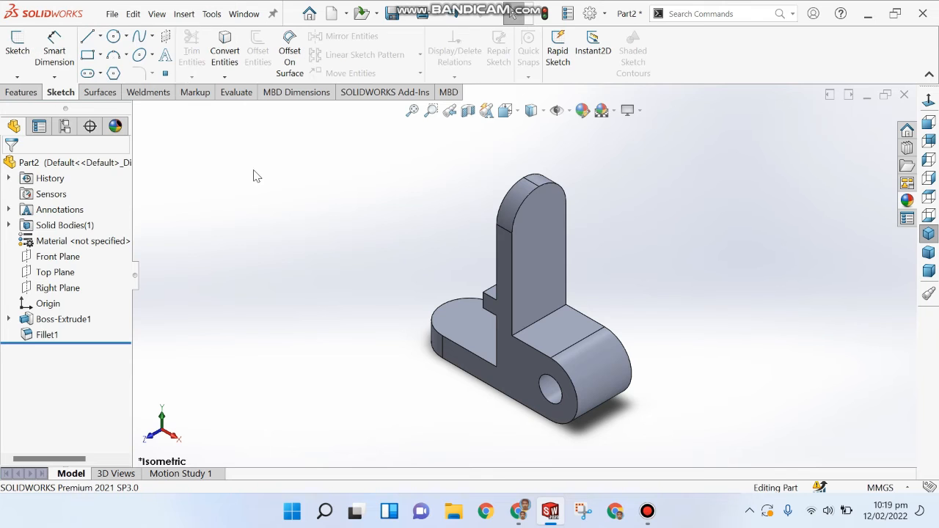
{"action": "left_click", "coordinate": [101, 75]}
{"action": "left_click", "coordinate": [101, 75]}
{"action": "left_click", "coordinate": [101, 75]}
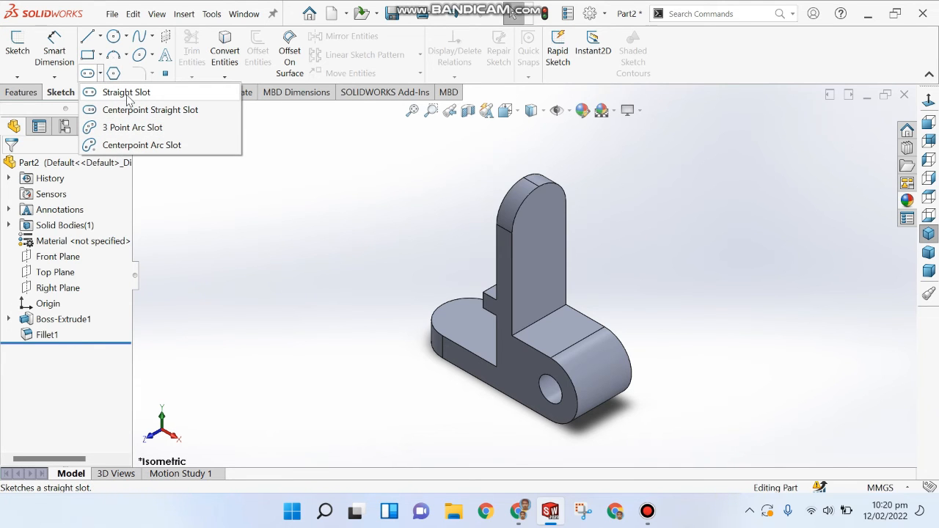
{"action": "left_click", "coordinate": [379, 206]}
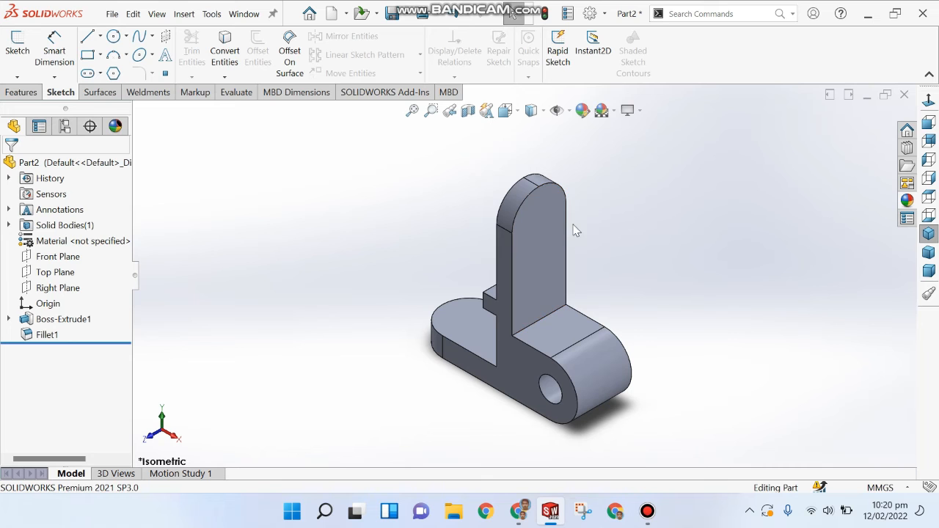
{"action": "left_click", "coordinate": [554, 230]}
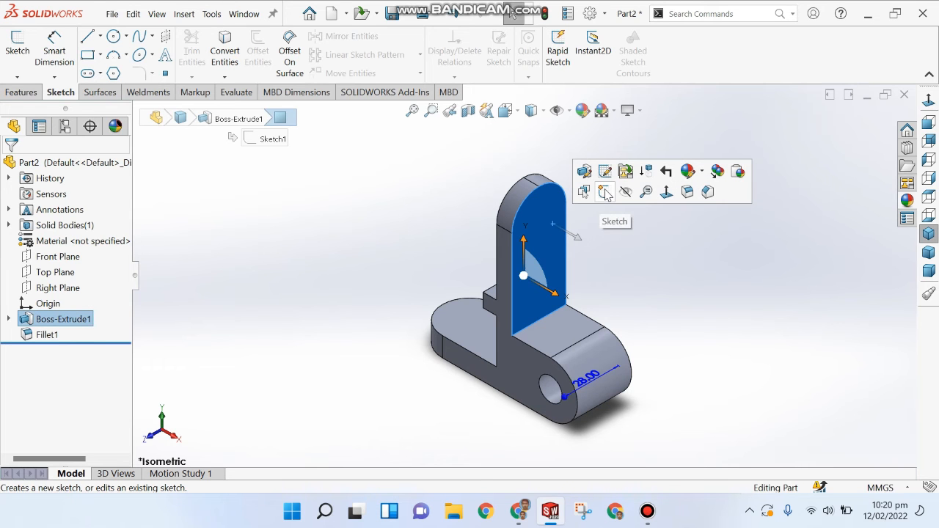
{"action": "left_click", "coordinate": [604, 192]}
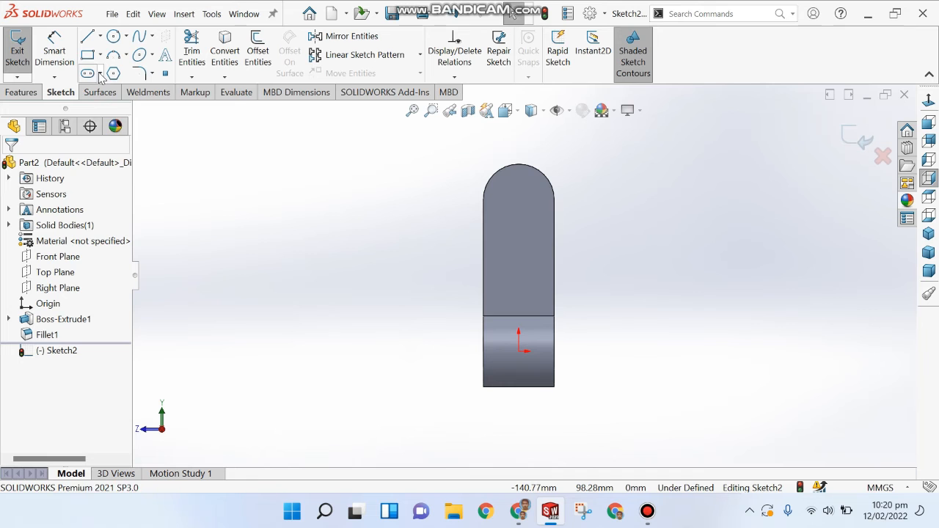
Draw a vertical straight slot downward from the centre of the upright's rounded top, about 25 mm between arc centres
{"action": "left_click", "coordinate": [100, 73]}
{"action": "left_click", "coordinate": [118, 91]}
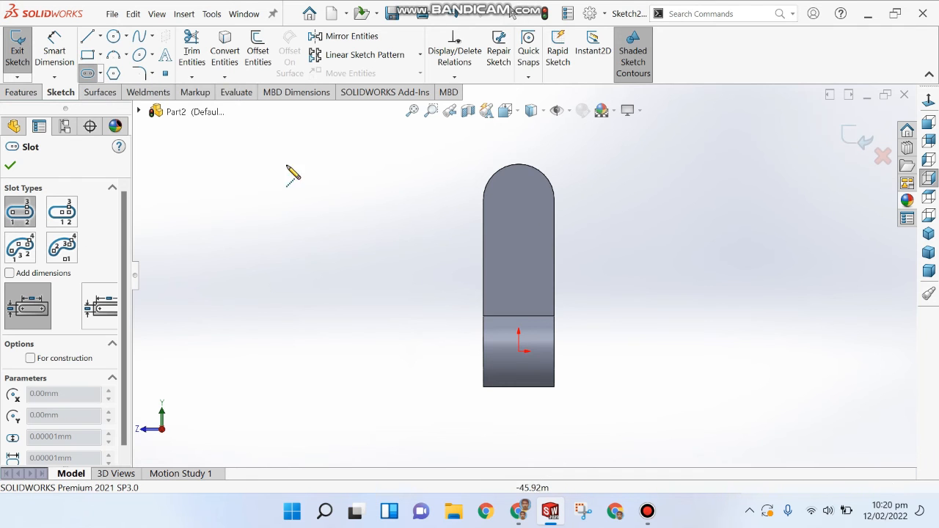
{"action": "scroll", "coordinate": [584, 200], "scroll_direction": "down", "scroll_amount": 4}
{"action": "scroll", "coordinate": [330, 147], "scroll_direction": "down", "scroll_amount": 1}
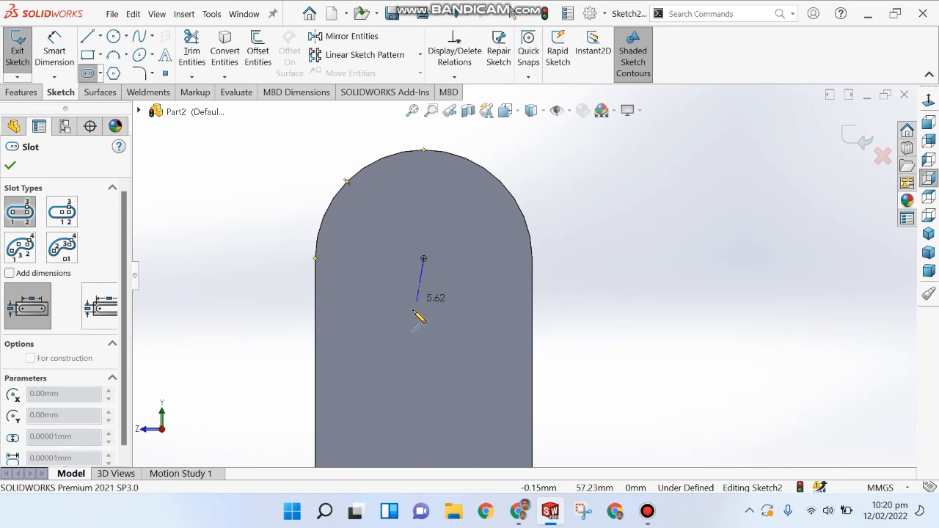
{"action": "scroll", "coordinate": [474, 358], "scroll_direction": "up", "scroll_amount": 4}
{"action": "left_click", "coordinate": [475, 358]}
{"action": "left_click", "coordinate": [490, 368]}
{"action": "key", "text": "Escape"}
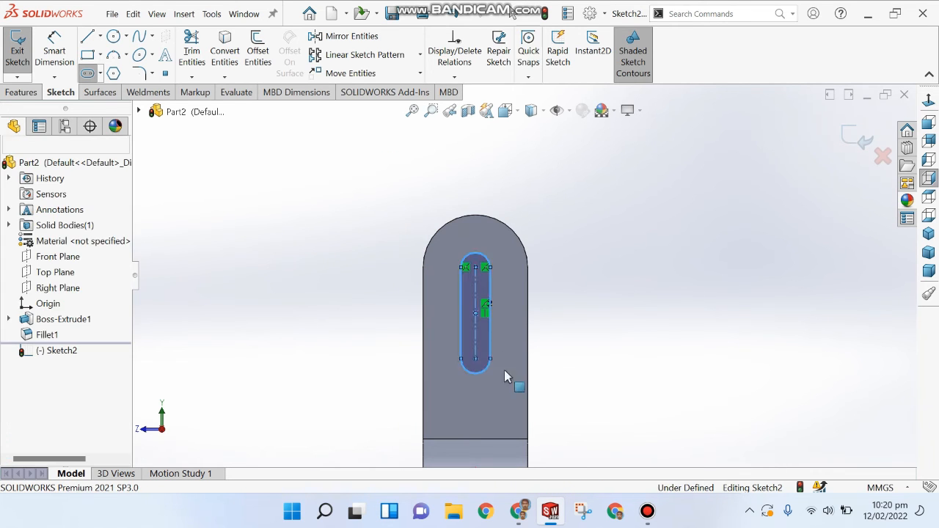
Dimension the slot's centre-to-centre length along its vertical centreline
{"action": "right_click_drag", "start_coordinate": [504, 370], "coordinate": [601, 259]}
{"action": "left_click", "coordinate": [476, 335]}
{"action": "left_click", "coordinate": [548, 328]}
{"action": "key", "text": "Return"}
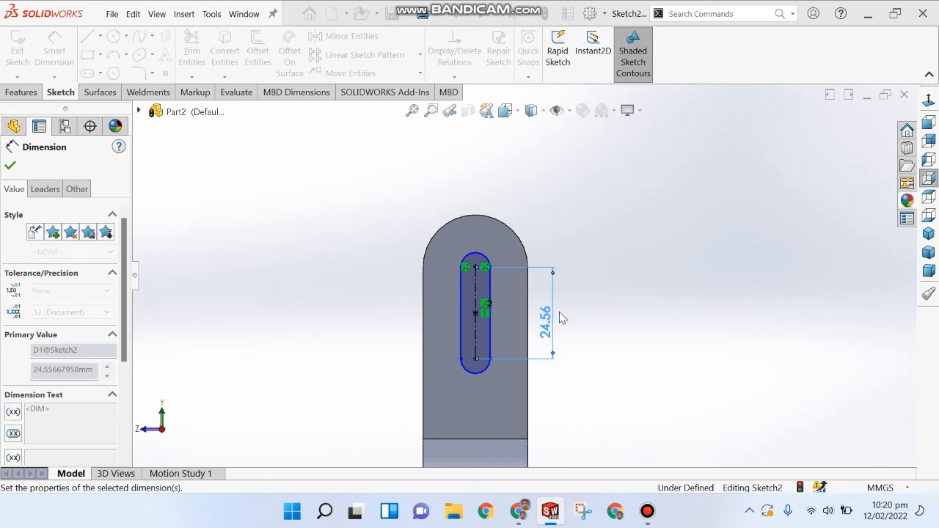
Set the slot's centre-to-centre length to 20 mm and dimension its upper end arc to a 6 mm radius, following the drawing
{"action": "left_click", "coordinate": [625, 245]}
{"action": "key", "text": "alt+Tab"}
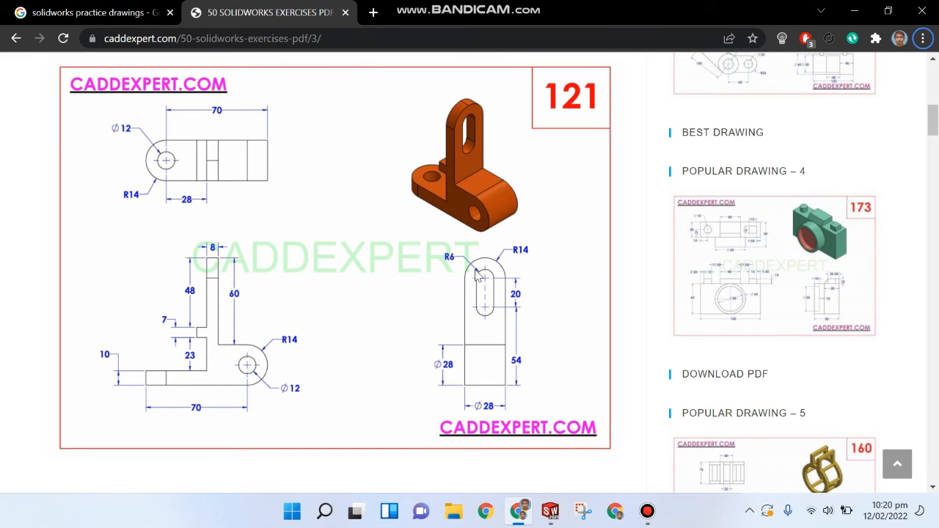
{"action": "key", "text": "alt+Tab"}
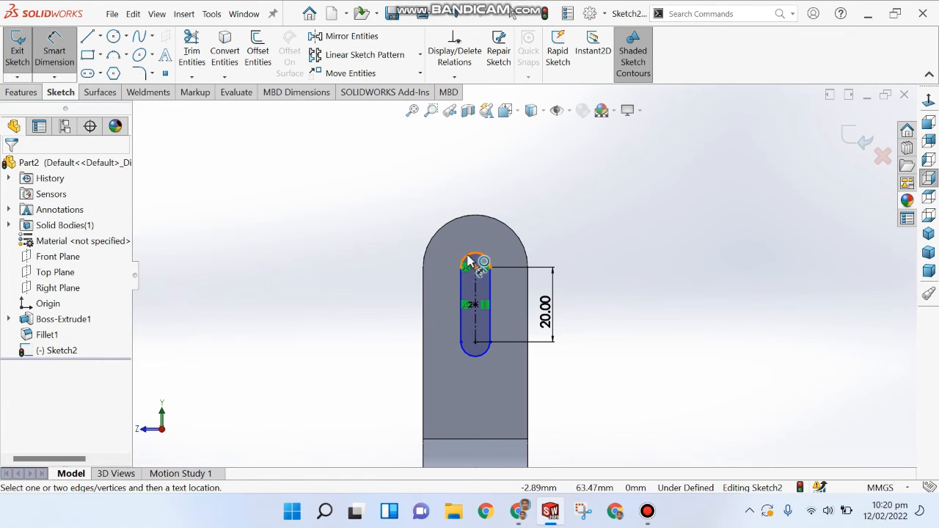
{"action": "left_click", "coordinate": [468, 262]}
{"action": "left_click", "coordinate": [415, 209]}
{"action": "key", "text": "Return"}
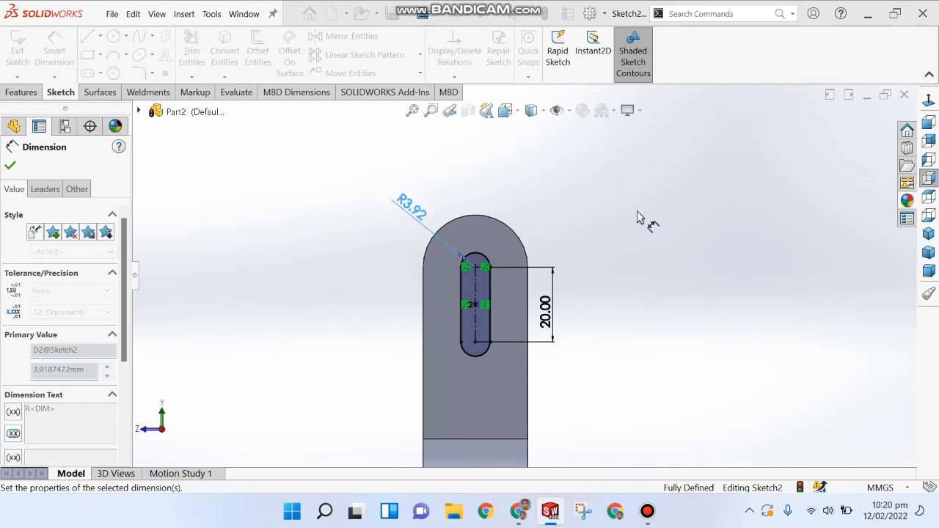
{"action": "left_click", "coordinate": [696, 196]}
Cut the slot sketch through the upright with an Extruded Cut using the Up To Next end condition
{"action": "scroll", "coordinate": [696, 198], "scroll_direction": "up", "scroll_amount": 4}
{"action": "middle_click_drag", "start_coordinate": [698, 206], "coordinate": [750, 278]}
{"action": "scroll", "coordinate": [509, 340], "scroll_direction": "down", "scroll_amount": 4}
{"action": "middle_click_drag", "start_coordinate": [516, 226], "coordinate": [323, 262]}
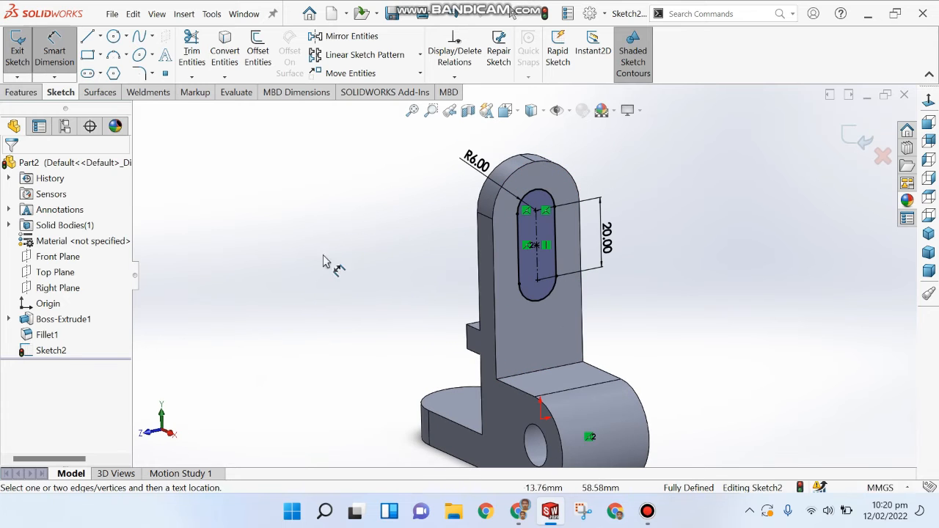
{"action": "left_click", "coordinate": [22, 93]}
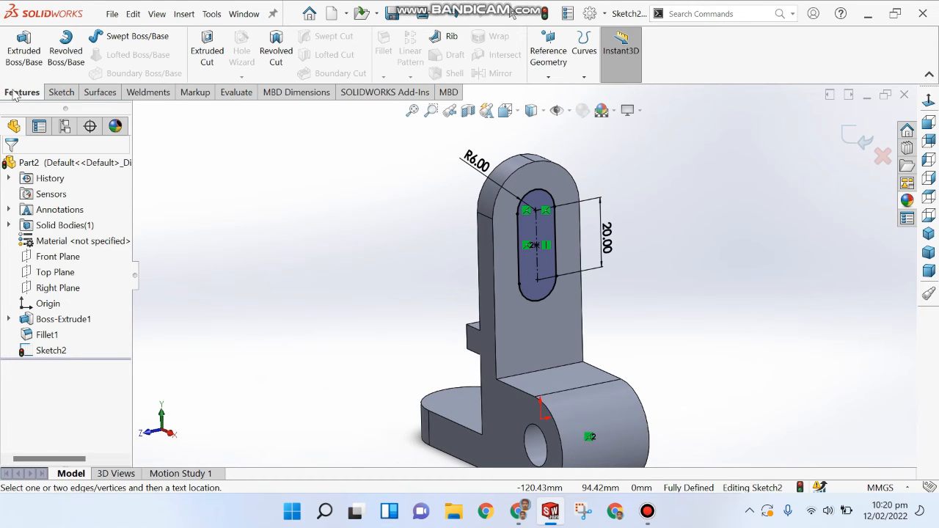
{"action": "left_click", "coordinate": [209, 53]}
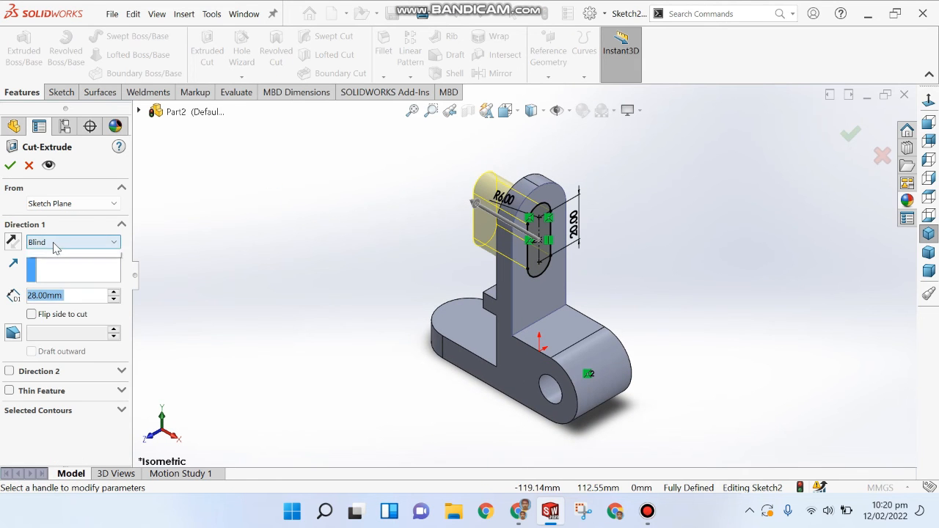
{"action": "left_click", "coordinate": [73, 242]}
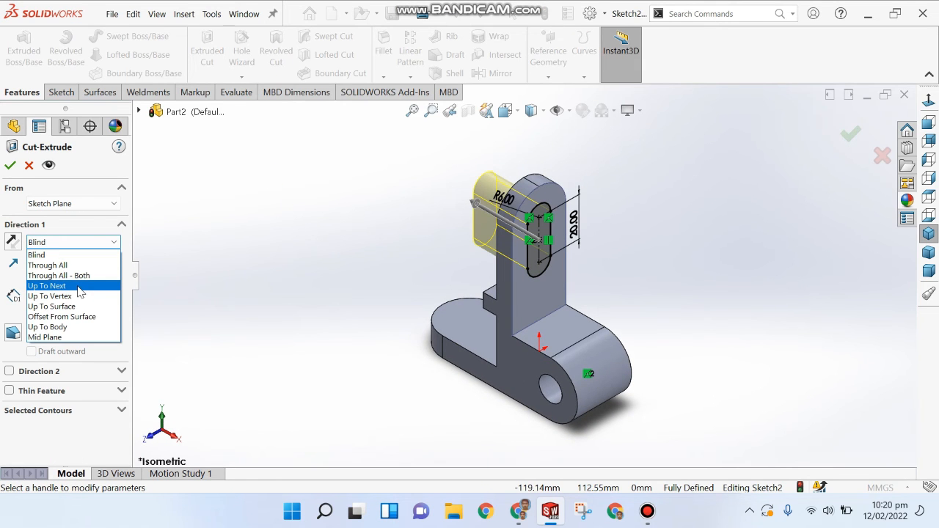
{"action": "left_click", "coordinate": [79, 291]}
{"action": "middle_click_drag", "start_coordinate": [440, 262], "coordinate": [485, 230]}
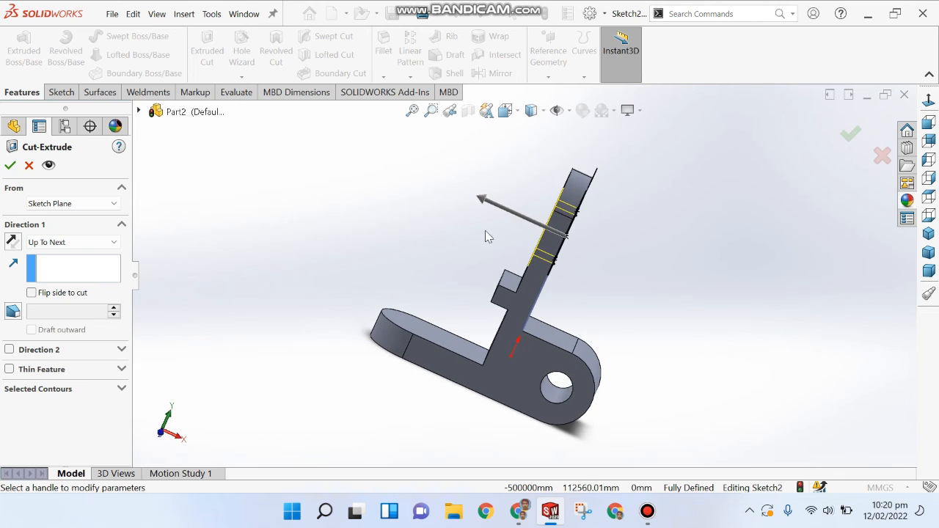
{"action": "left_click", "coordinate": [13, 168]}
Change the whole part's appearance colour to dark grey from the standard swatches
{"action": "scroll", "coordinate": [607, 208], "scroll_direction": "down", "scroll_amount": 3}
{"action": "middle_click_drag", "start_coordinate": [605, 210], "coordinate": [675, 272]}
{"action": "left_click", "coordinate": [674, 273]}
{"action": "key", "text": "ctrl+7"}
{"action": "middle_click_drag", "start_coordinate": [688, 306], "coordinate": [822, 247]}
{"action": "left_click", "coordinate": [928, 234]}
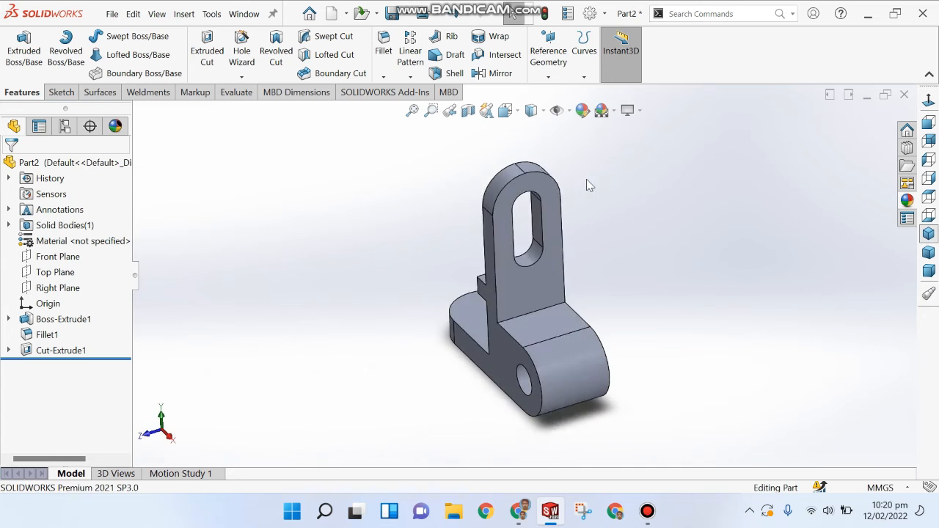
{"action": "left_click", "coordinate": [584, 113]}
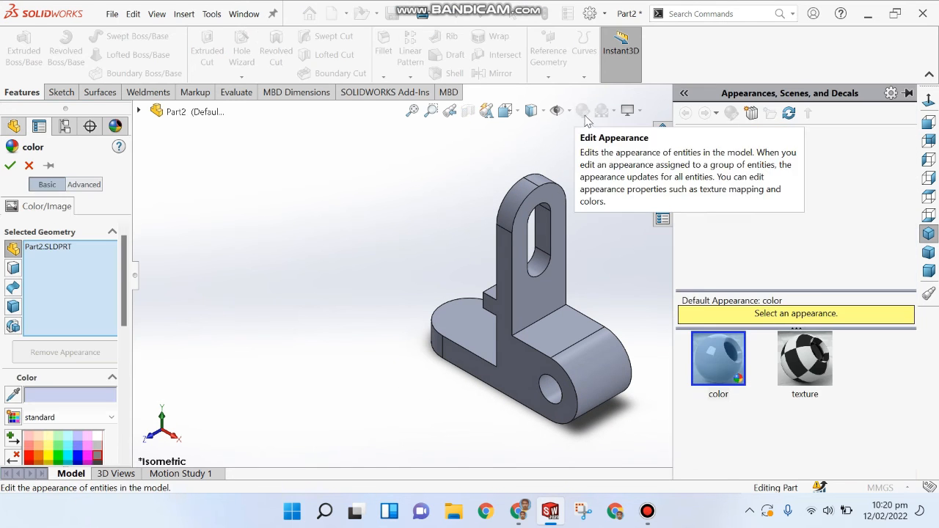
{"action": "scroll", "coordinate": [110, 369], "scroll_direction": "down", "scroll_amount": 2}
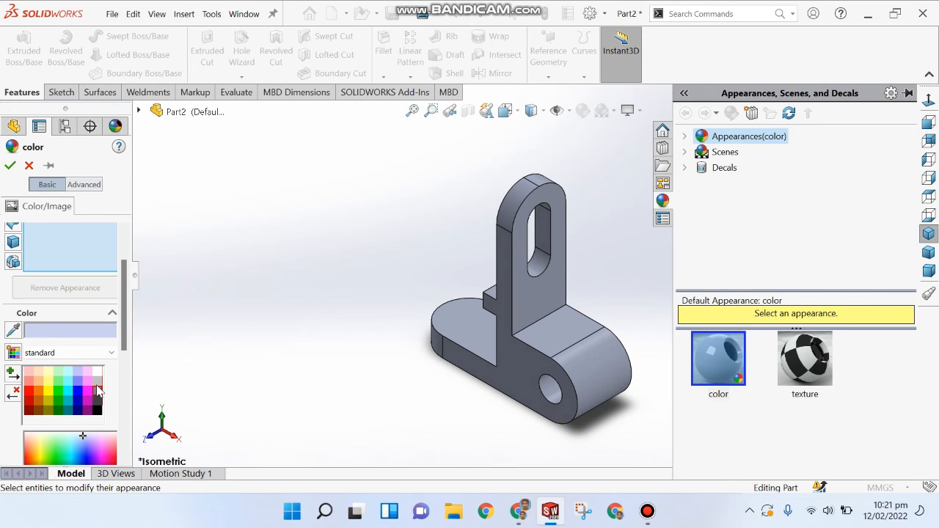
{"action": "left_click", "coordinate": [98, 394]}
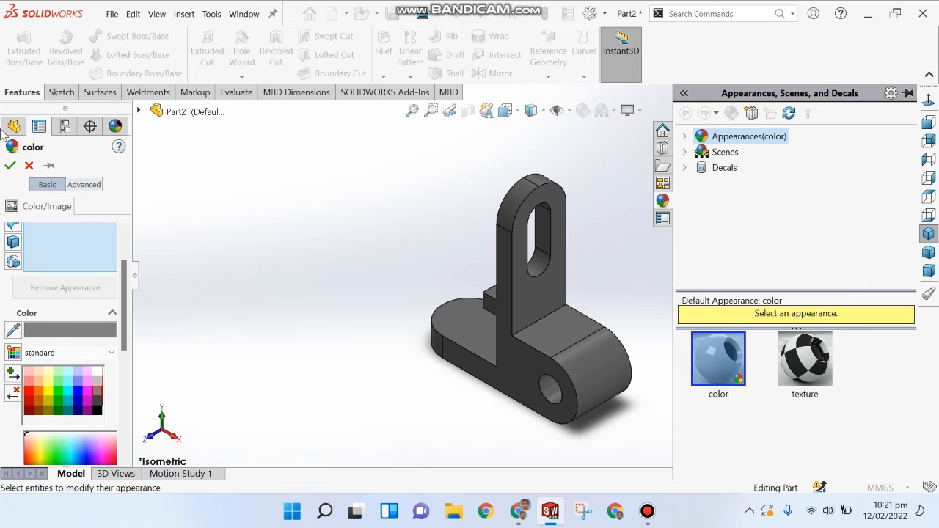
{"action": "middle_click_drag", "start_coordinate": [286, 239], "coordinate": [346, 324]}
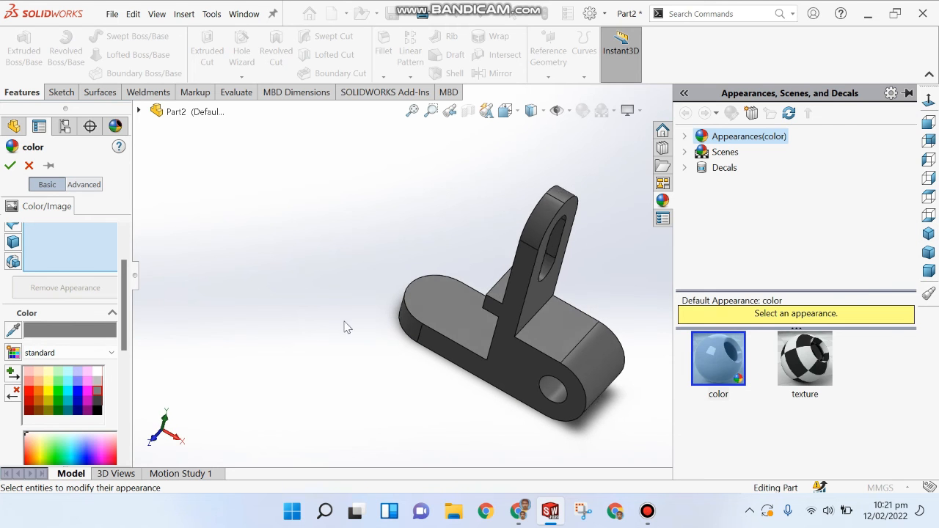
{"action": "left_click", "coordinate": [9, 166]}
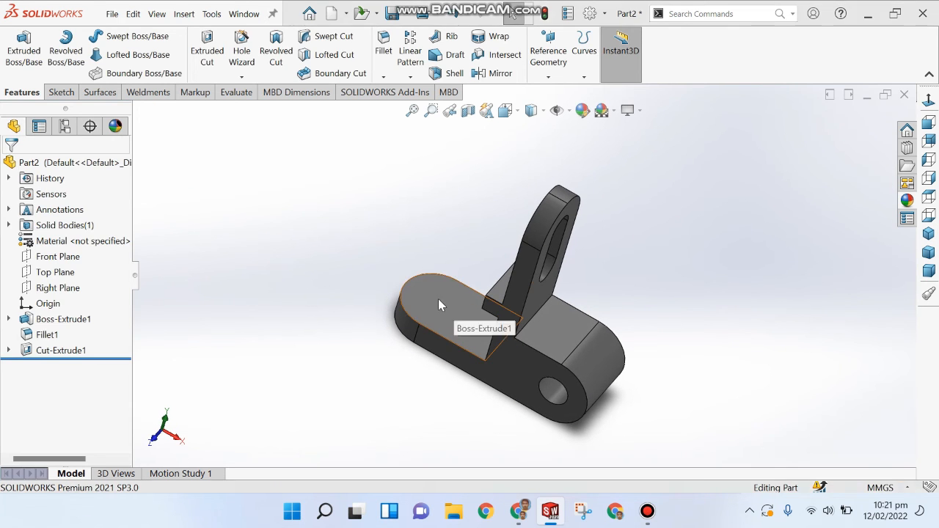
Check the drawing again and start a sketch on the upper face of the base's rounded flat end
{"action": "key", "text": "alt+Tab"}
{"action": "key", "text": "alt+Tab"}
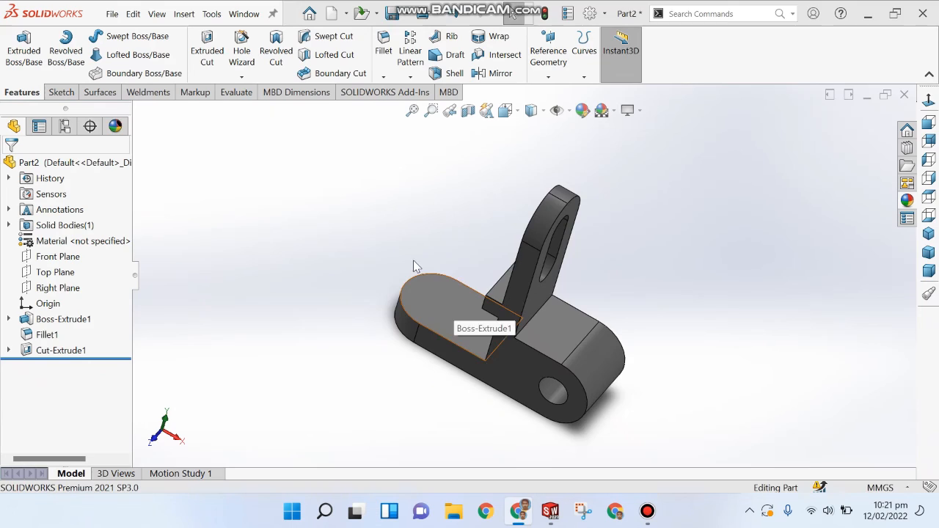
{"action": "middle_click_drag", "start_coordinate": [441, 290], "coordinate": [464, 303]}
{"action": "left_click", "coordinate": [458, 272]}
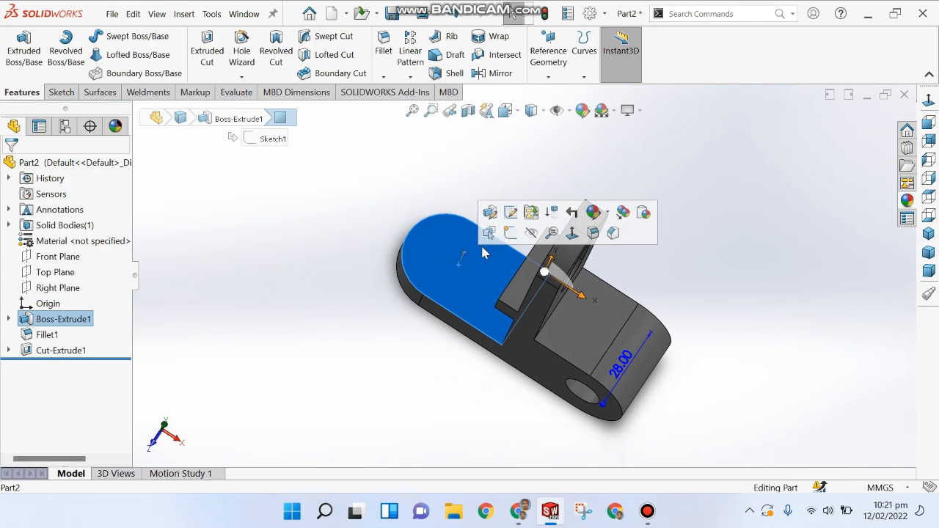
{"action": "left_click", "coordinate": [506, 235]}
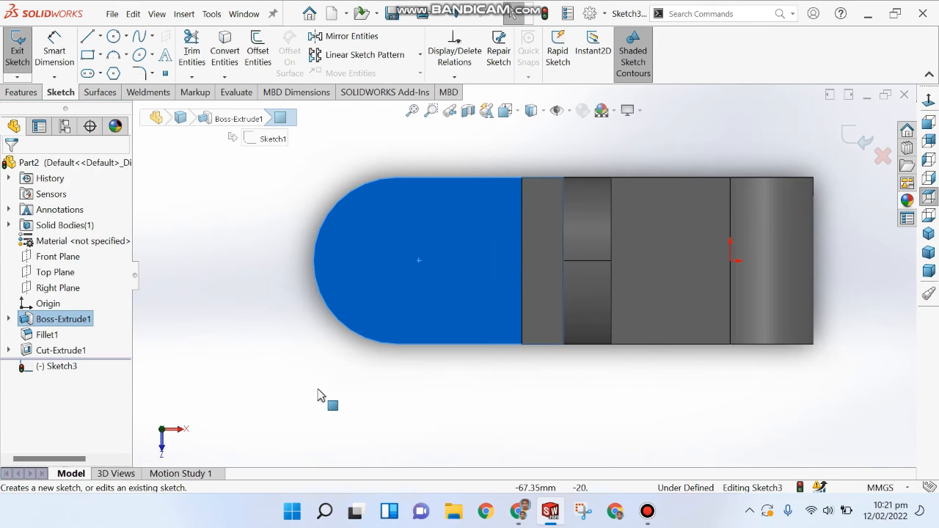
Draw a circle concentric with the base's rounded end and set its diameter to 12 mm
{"action": "right_click_drag", "start_coordinate": [320, 394], "coordinate": [440, 393]}
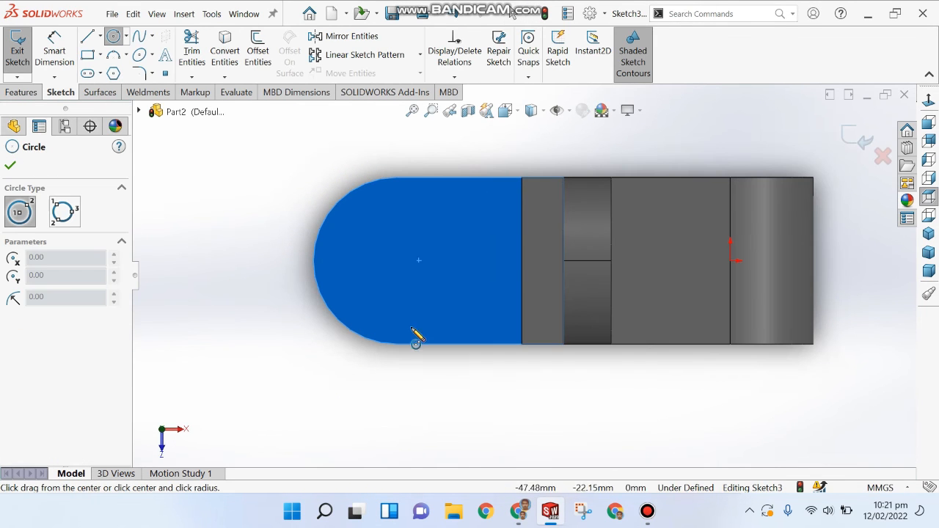
{"action": "left_click", "coordinate": [397, 261]}
{"action": "left_click", "coordinate": [437, 279]}
{"action": "right_click_drag", "start_coordinate": [313, 424], "coordinate": [305, 275]}
{"action": "left_click", "coordinate": [355, 254]}
{"action": "left_click", "coordinate": [318, 197]}
{"action": "key", "text": "Return"}
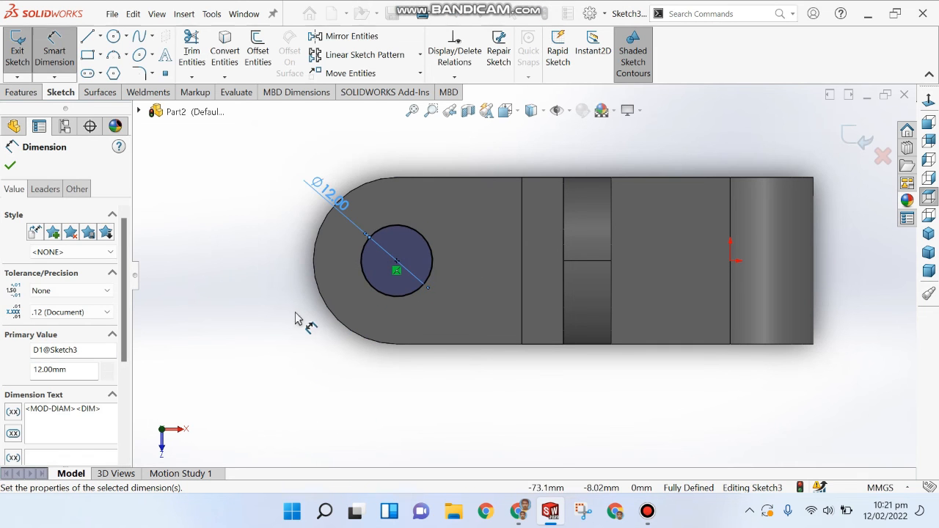
Cut the circle through the base with an Extruded Cut using the Through All end condition
{"action": "middle_click_drag", "start_coordinate": [296, 311], "coordinate": [275, 238]}
{"action": "left_click", "coordinate": [20, 94]}
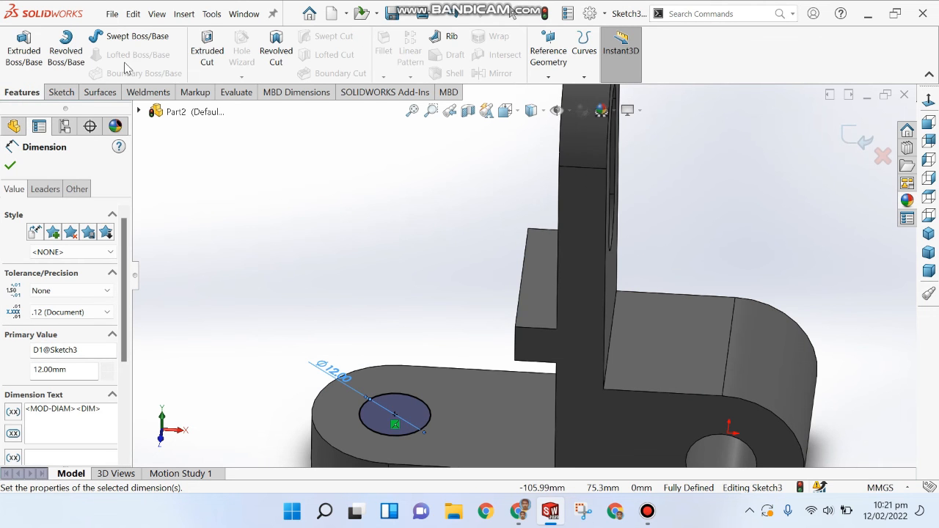
{"action": "left_click", "coordinate": [207, 51]}
{"action": "left_click", "coordinate": [59, 243]}
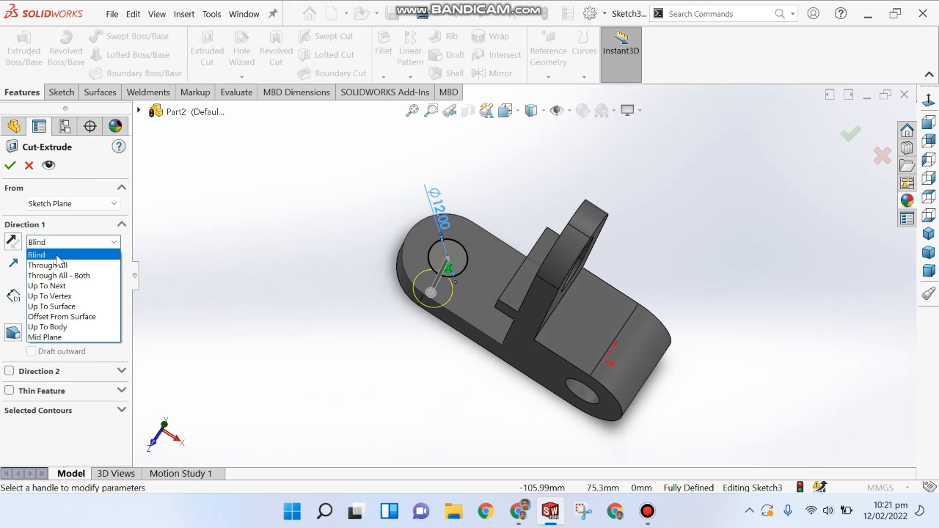
{"action": "left_click", "coordinate": [59, 265]}
{"action": "left_click", "coordinate": [10, 165]}
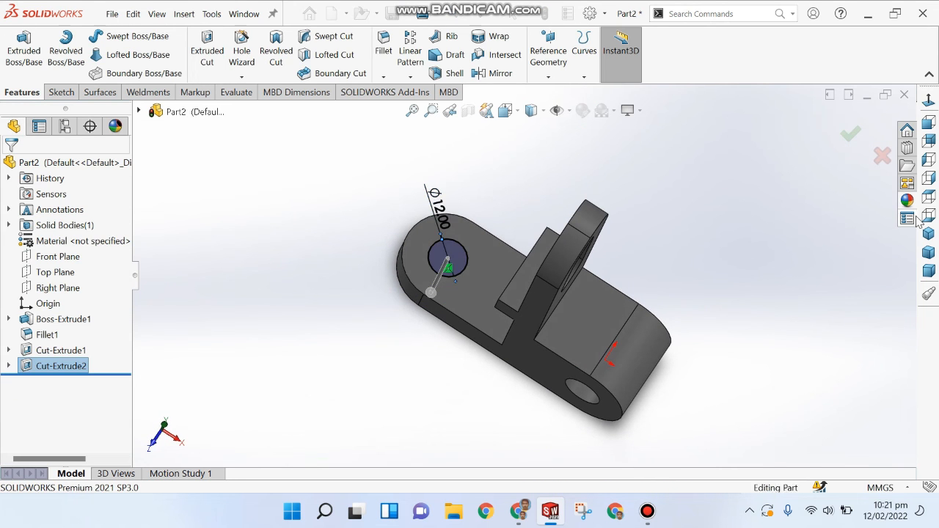
{"action": "left_click", "coordinate": [921, 233]}
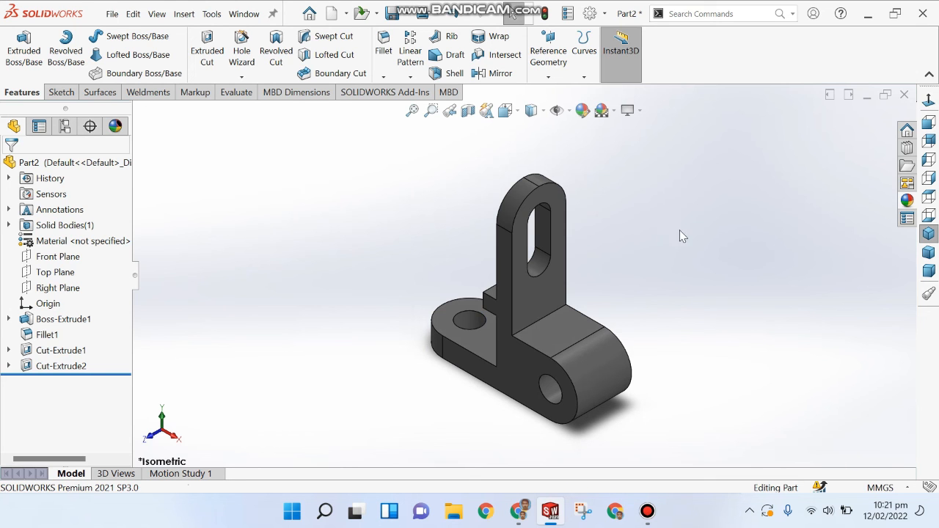
{"action": "left_click", "coordinate": [647, 510]}
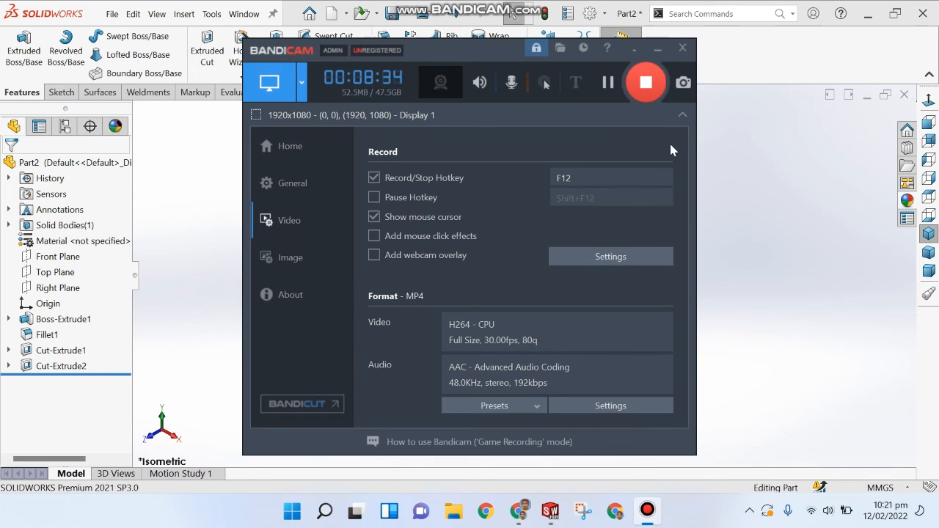